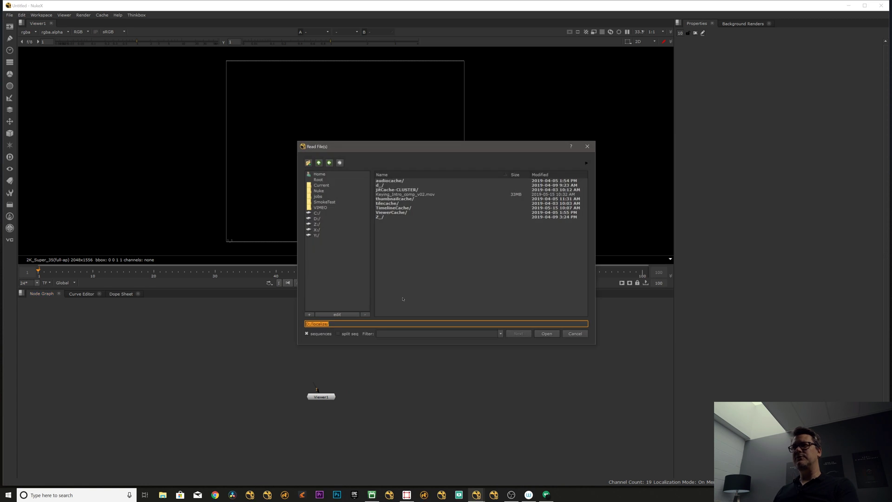
- Load Keying_Intro_comp_v02.mov as a Read node, place it above the Viewer node, and display it fitted in the viewer
click(570, 334)
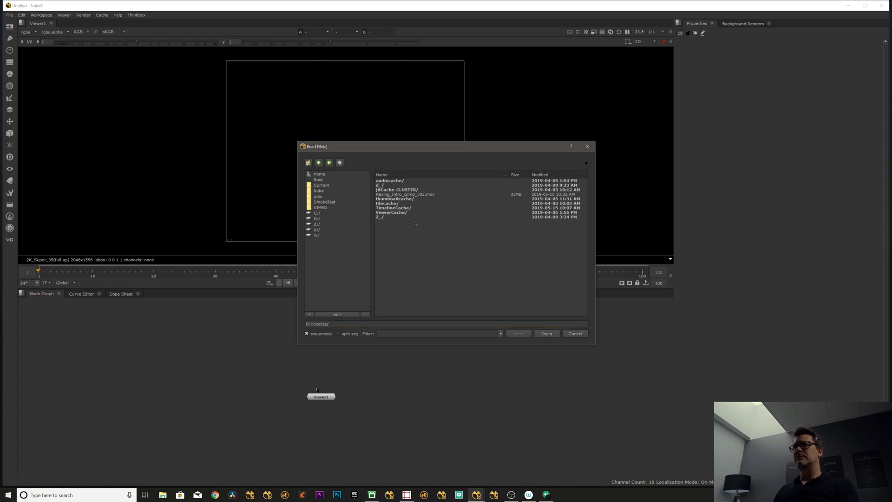
click(474, 194)
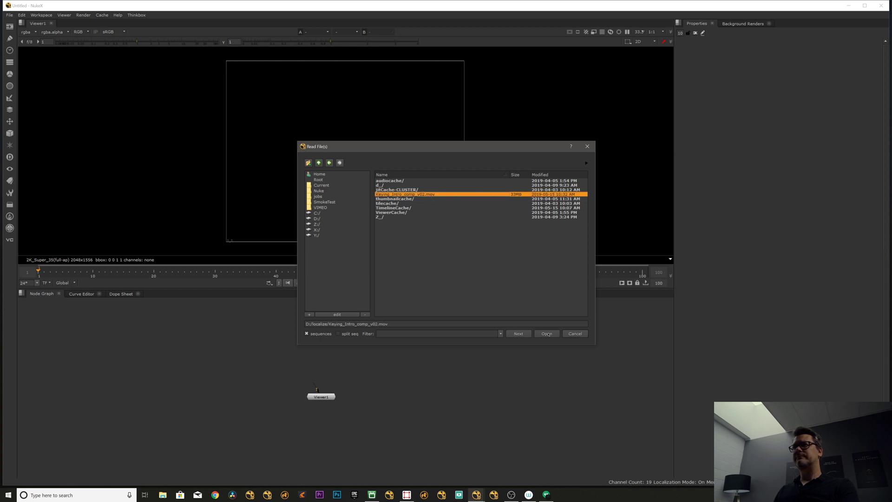
click(546, 334)
drag(403, 346, 309, 345)
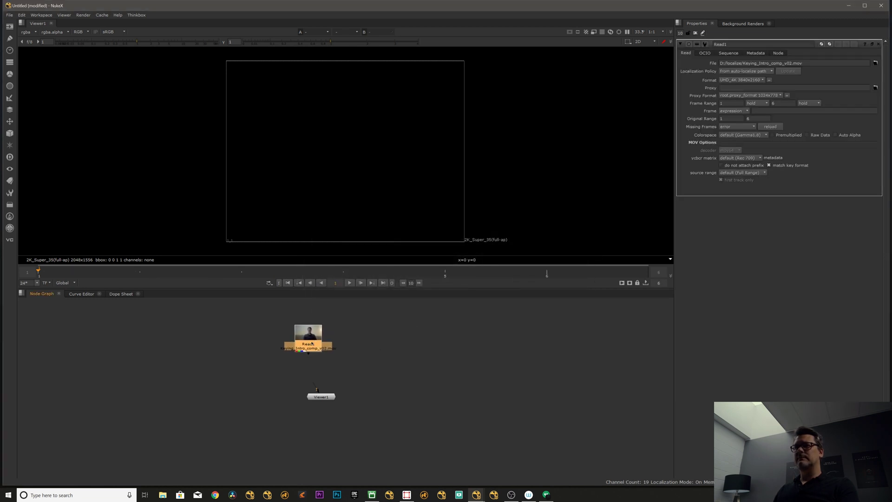
key(1)
key(f)
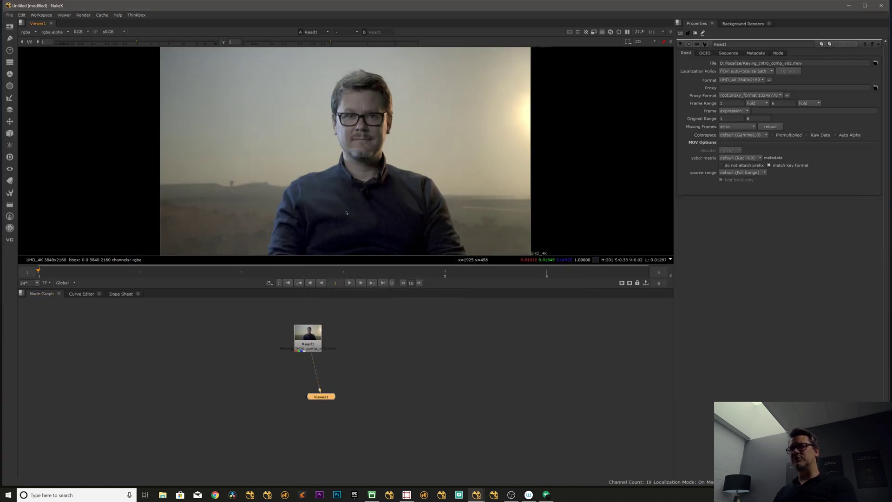
- Set the project's full size format to HD_1080 in the project settings
click(405, 344)
key(s)
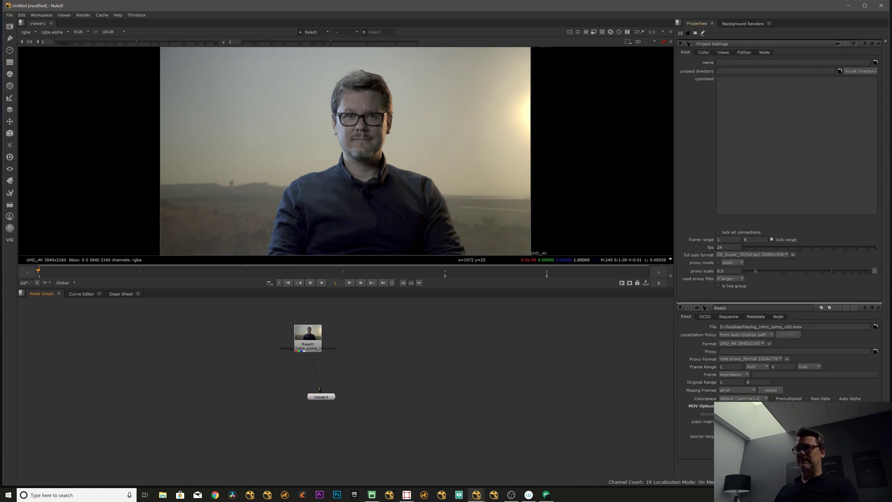
click(750, 254)
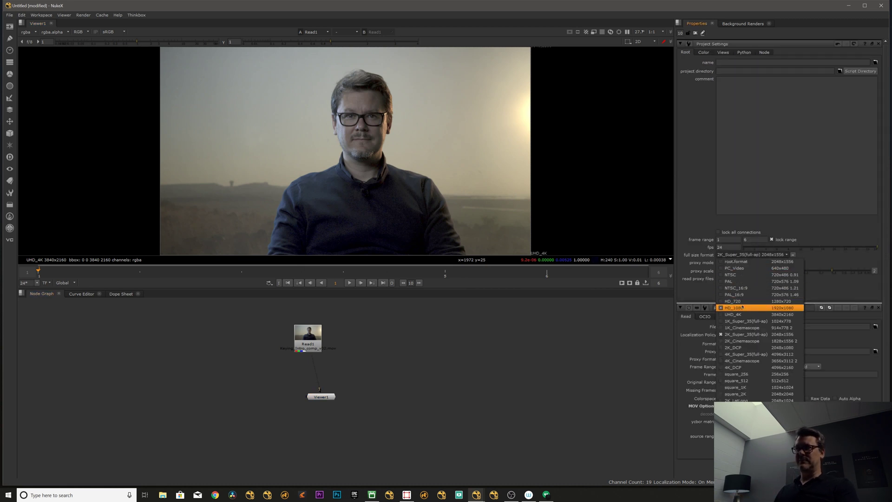
click(742, 307)
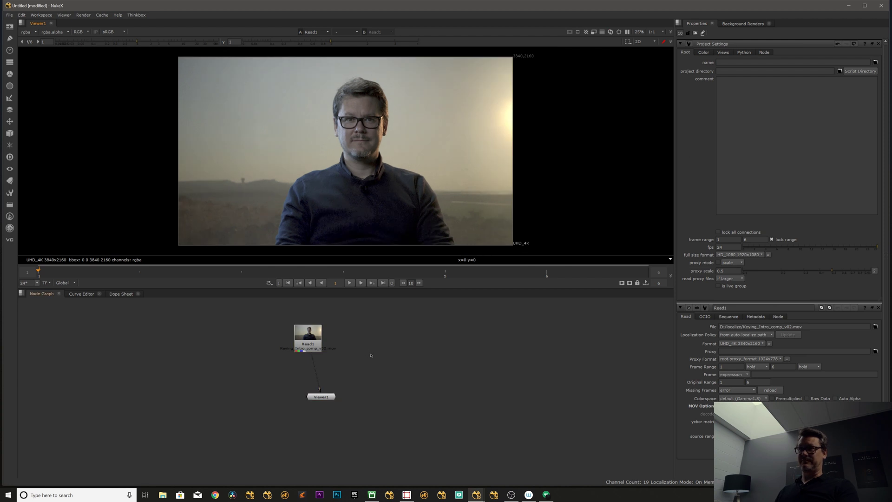
- Arrange the node graph so the Viewer node sits directly below the Read node
click(316, 346)
click(317, 352)
drag(321, 398, 230, 355)
drag(310, 347, 311, 346)
drag(232, 355, 231, 381)
drag(312, 348, 305, 350)
drag(231, 381, 304, 405)
click(305, 351)
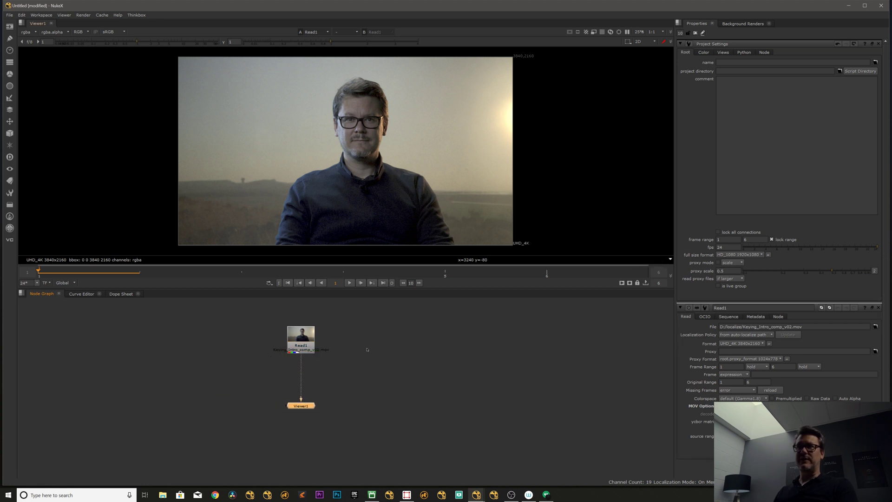
click(367, 349)
click(305, 346)
click(380, 351)
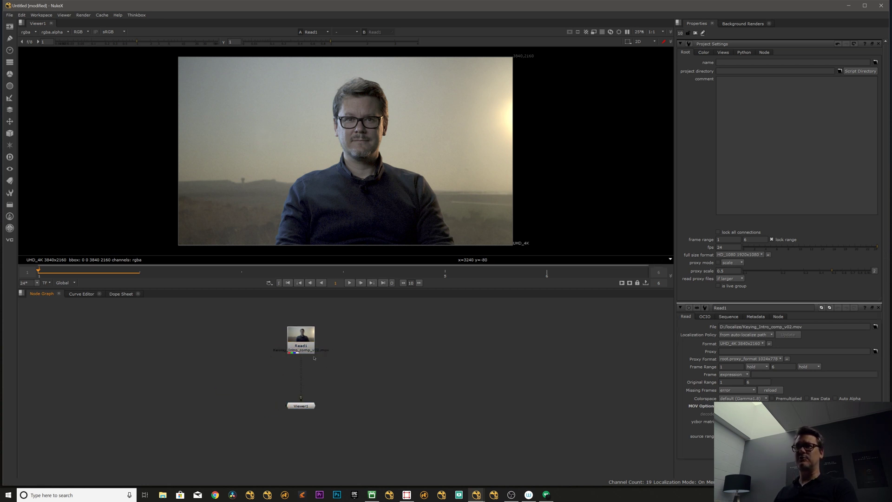
- Add a Reformat node after the Read node and place it midway between the Read and Viewer nodes
click(311, 349)
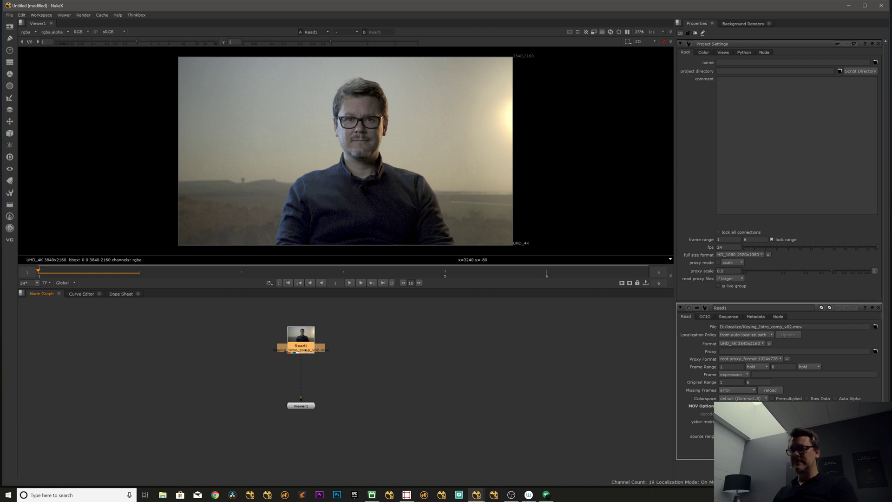
key(Tab)
text(reformat)
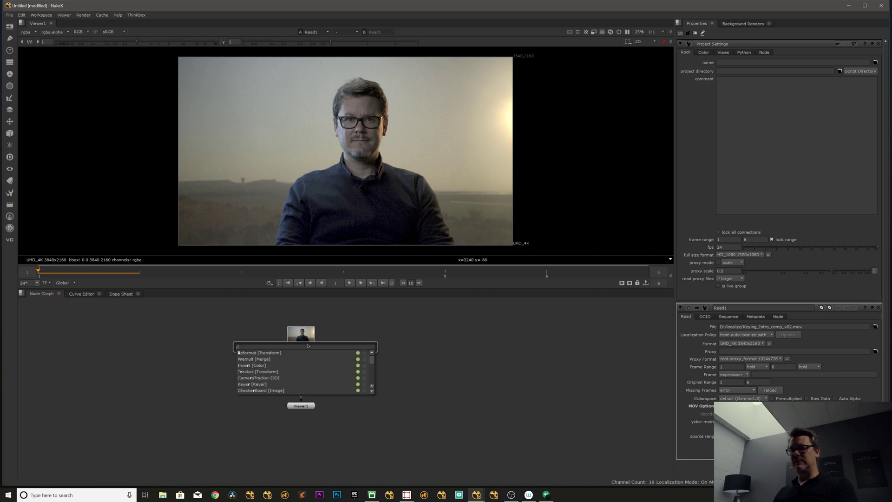
key(Return)
drag(306, 354, 295, 371)
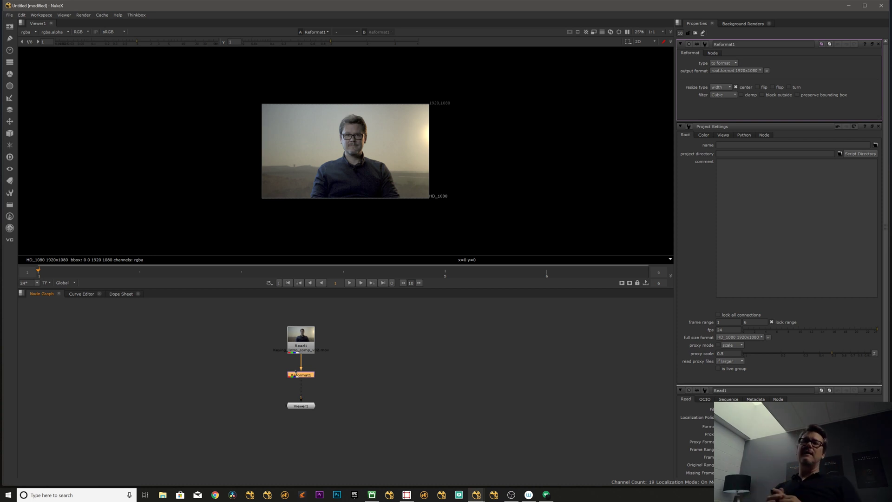
drag(292, 378, 292, 381)
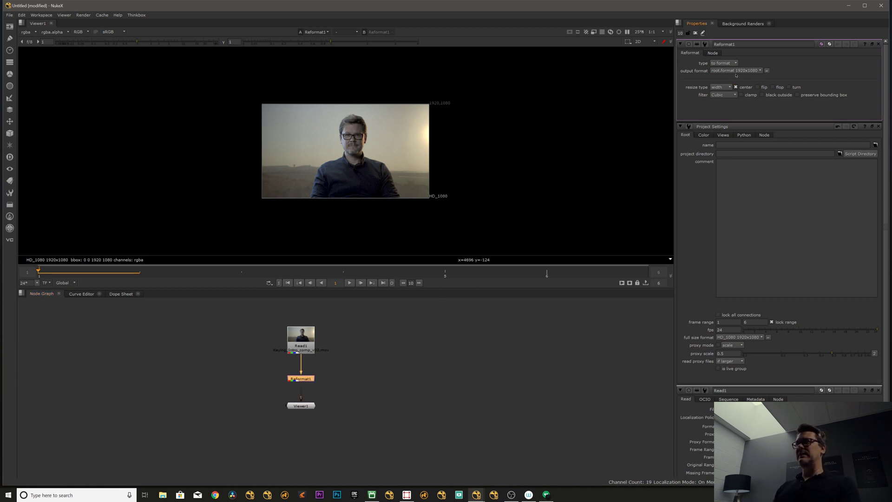
- Compare the Read node's original image with the Reformat node's output by alternating between them in the viewer
click(302, 345)
key(1)
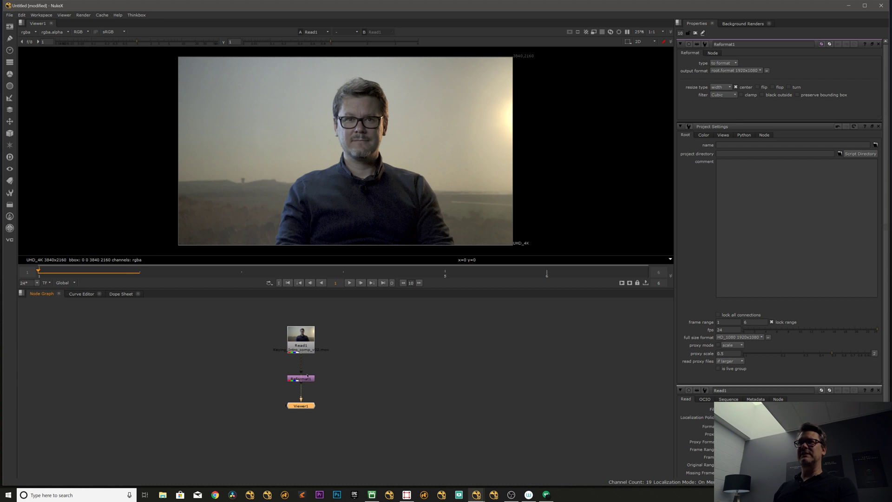
click(305, 381)
key(2)
key(1)
key(2)
key(1)
key(2)
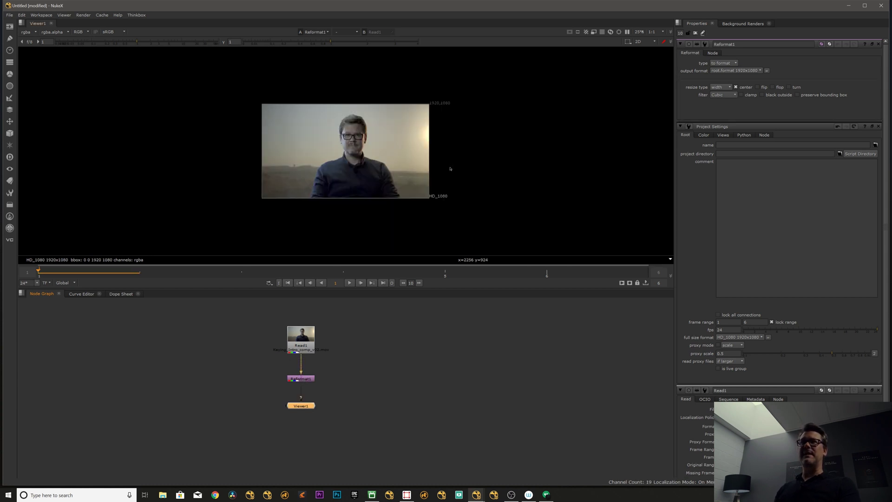
- Add an unconnected Constant node and place it above and beside the Read node
click(372, 340)
middle_drag(370, 338, 311, 345)
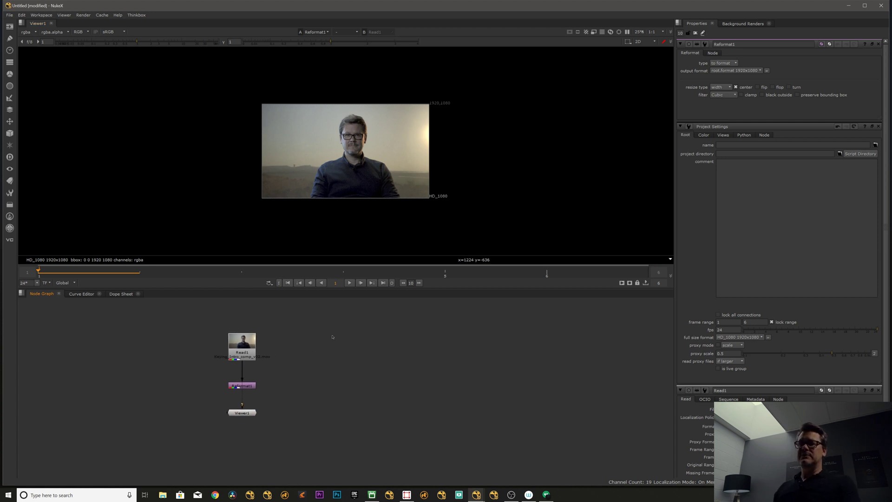
key(Tab)
text(con)
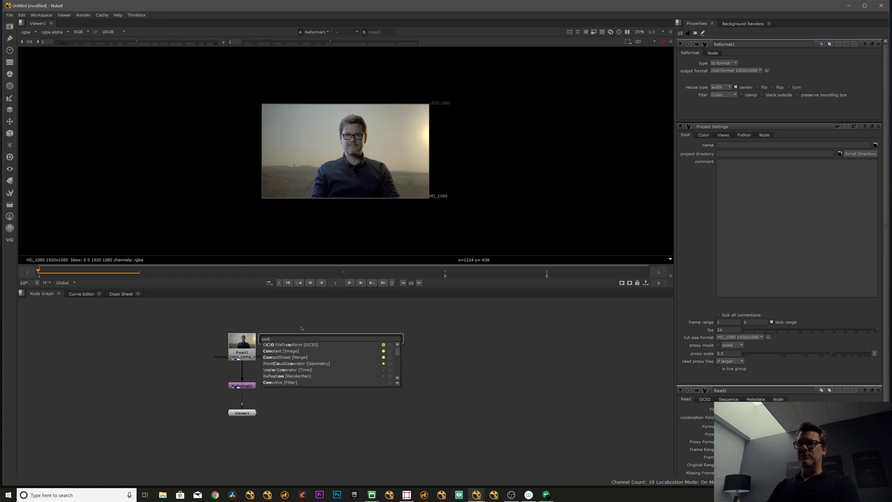
key(Down)
key(Down)
key(Return)
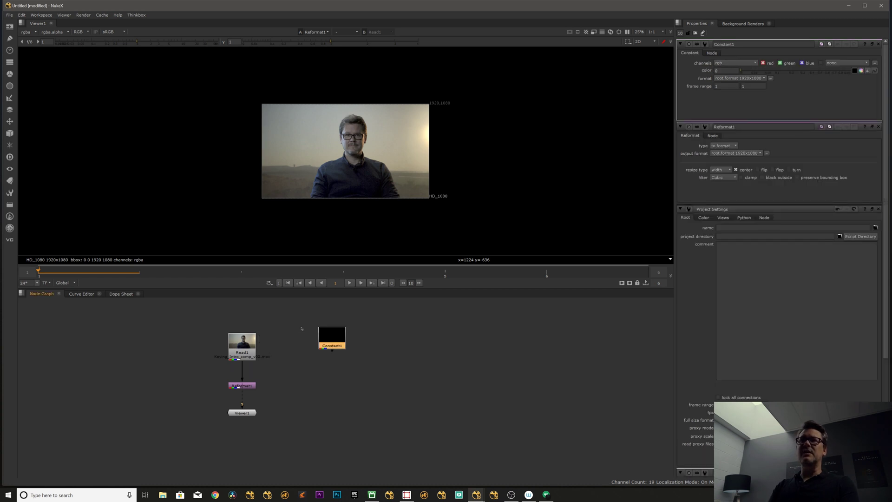
drag(328, 334, 327, 320)
middle_drag(328, 320, 313, 331)
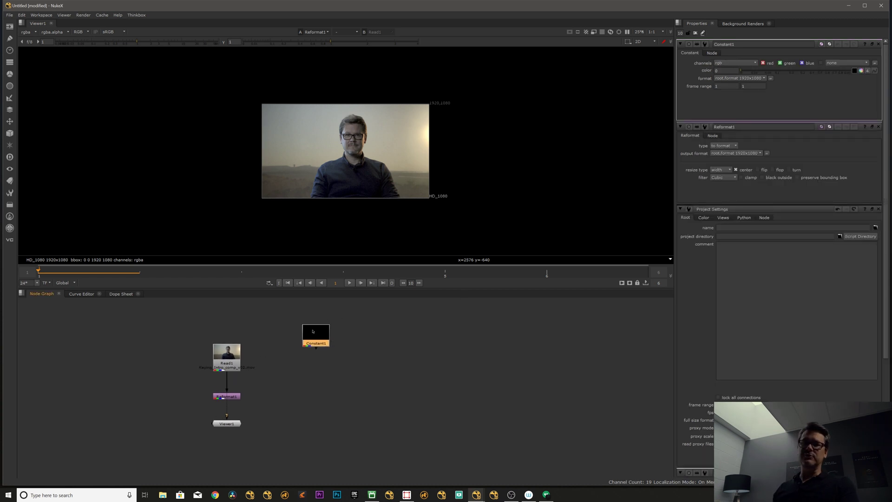
drag(319, 341, 325, 334)
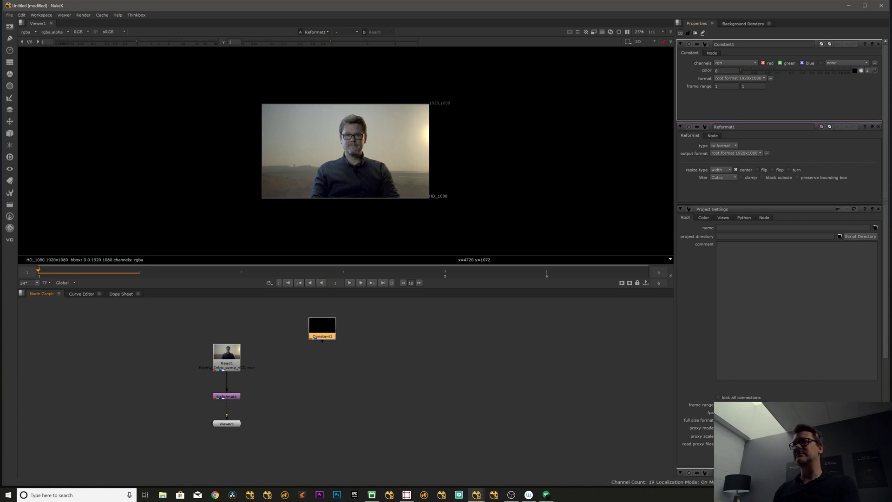
- Set the Constant node's format to NTSC 720x486 and show it in the viewer
click(738, 78)
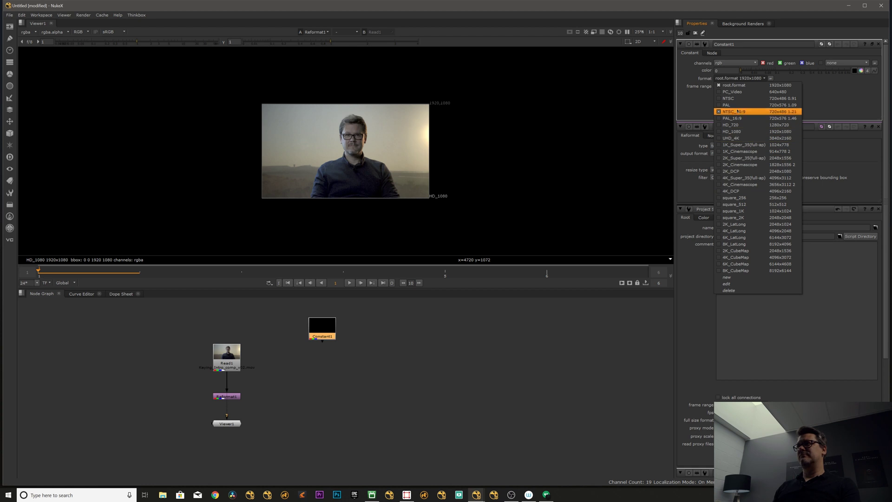
click(724, 98)
drag(325, 329, 313, 328)
key(1)
key(f)
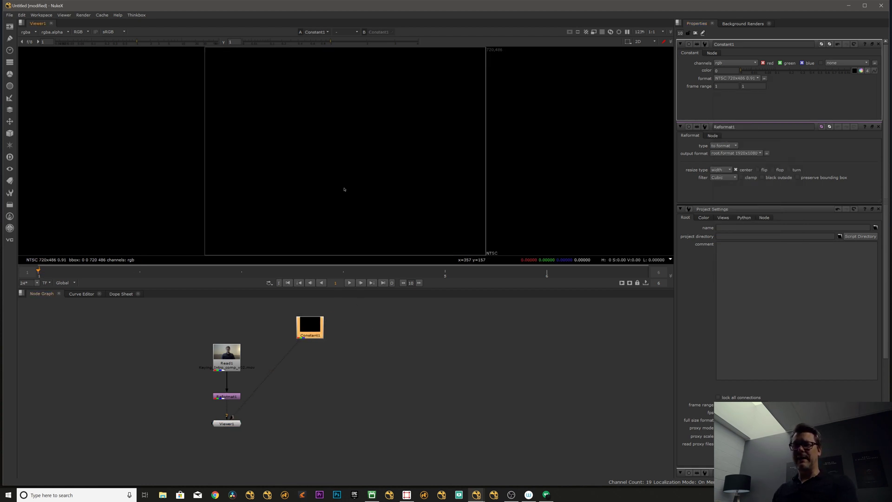
scroll(356, 167, down, 2)
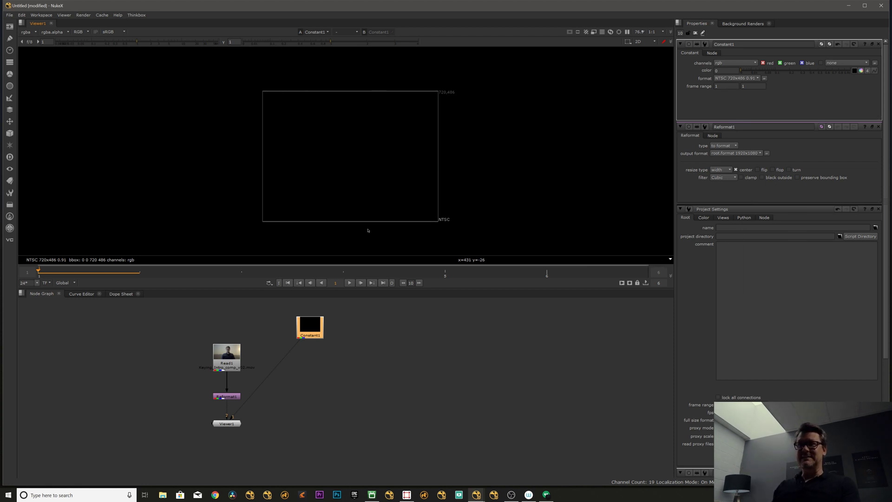
- Move the Viewer node away from the Reformat node, to the far side of the Constant node
middle_drag(307, 350, 333, 334)
drag(254, 407, 463, 380)
mouse_move(336, 323)
mouse_down()
mouse_move(363, 319)
mouse_move(328, 319)
mouse_up()
scroll(337, 327, down, 2)
scroll(333, 332, up, 1)
click(346, 203)
click(352, 322)
click(352, 322)
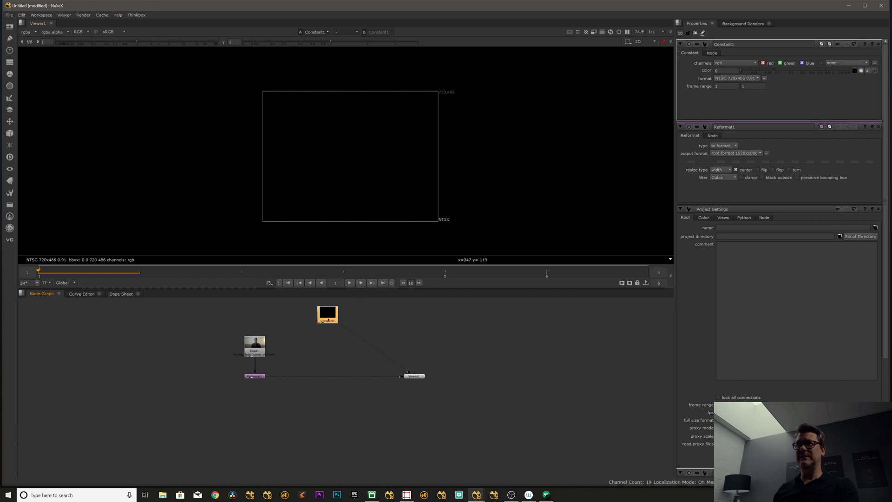
- Compare the frame sizes of the NTSC Constant and the Reformat output by alternating between them in the viewer
click(261, 375)
key(2)
click(327, 322)
key(1)
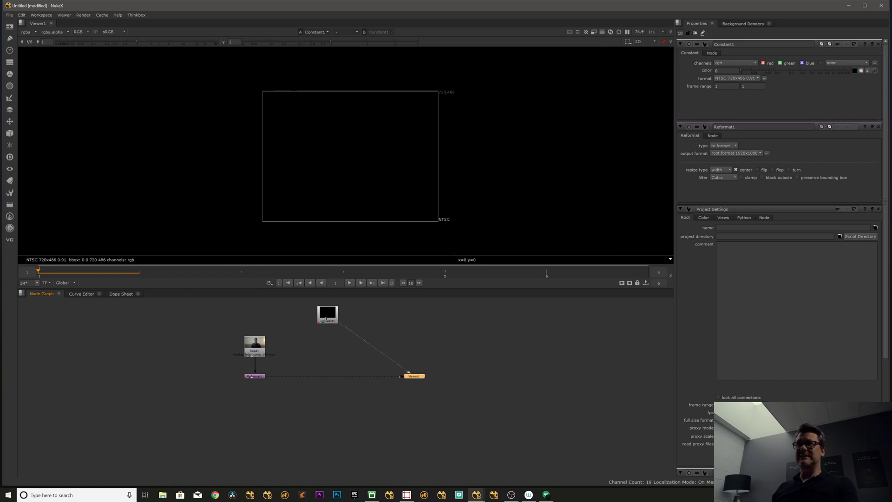
click(326, 319)
click(319, 327)
drag(327, 321, 324, 326)
click(260, 377)
key(2)
click(324, 318)
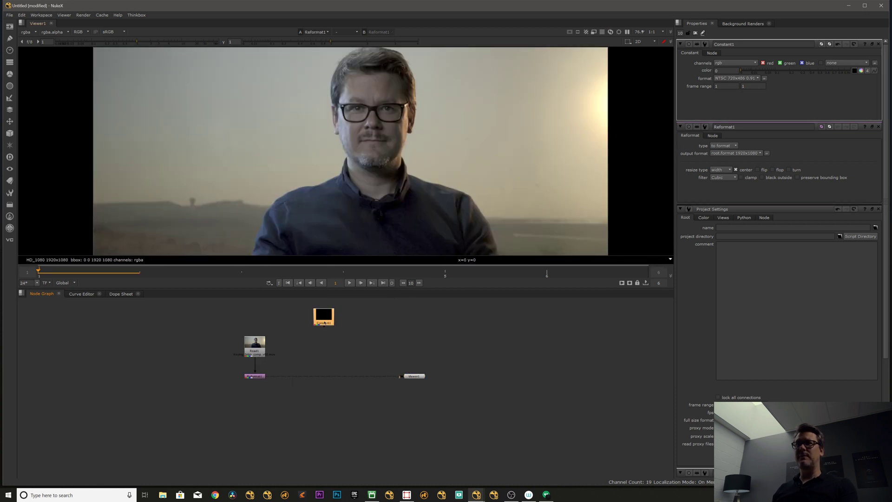
key(1)
key(2)
key(1)
key(2)
key(1)
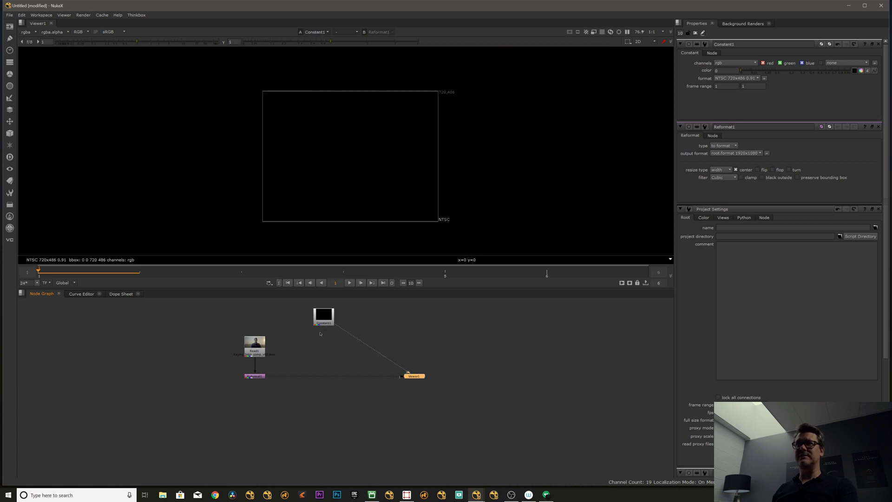
key(2)
click(312, 349)
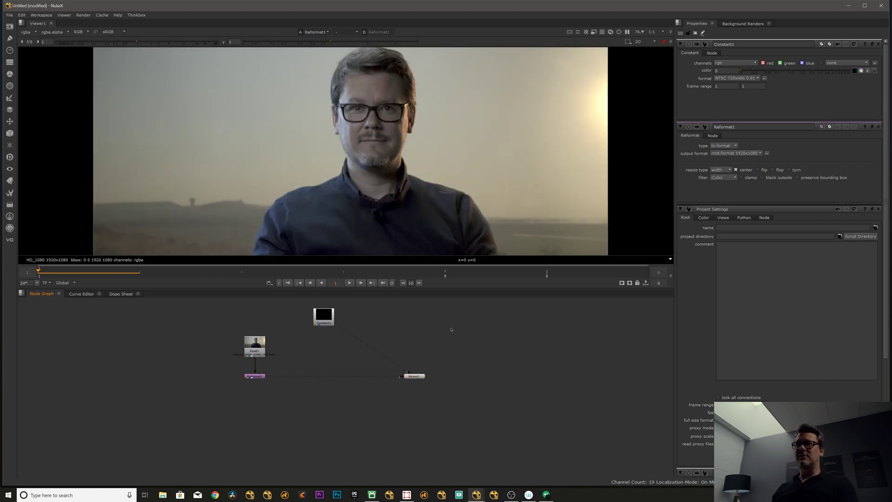
- Bring up the project settings and the Reformat node's properties, and choose root.format as the Reformat output format
key(s)
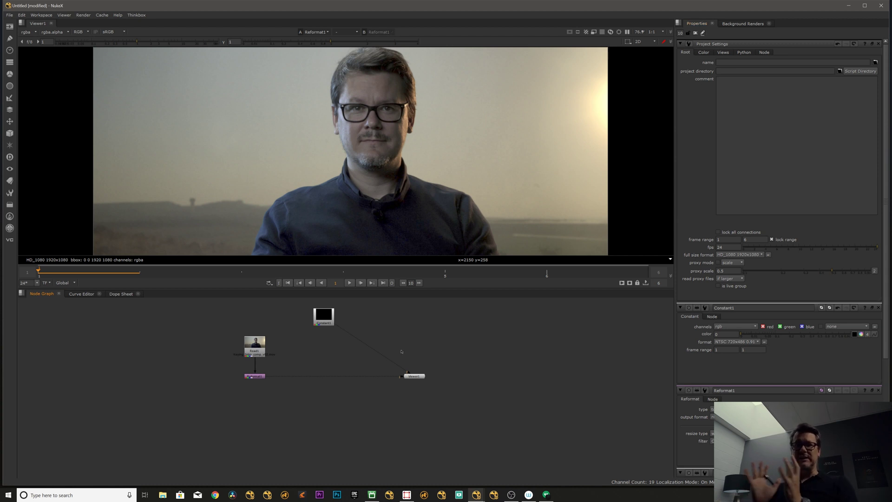
click(260, 377)
double_click(259, 377)
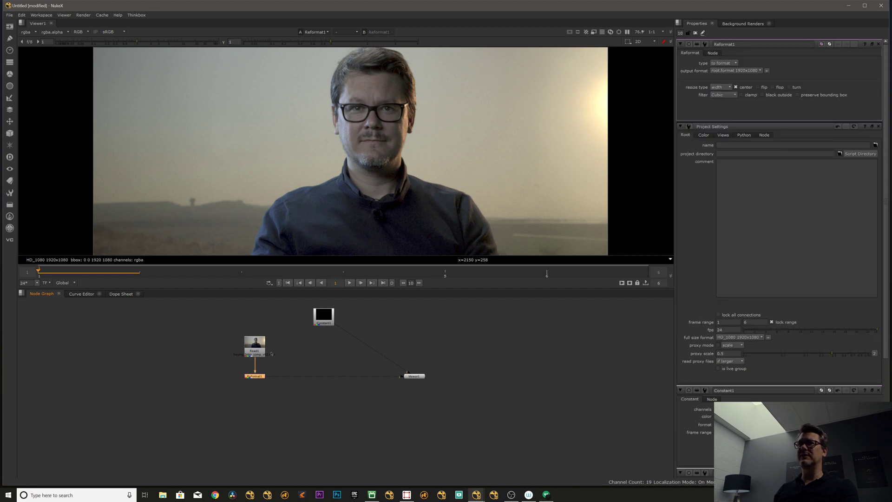
click(746, 71)
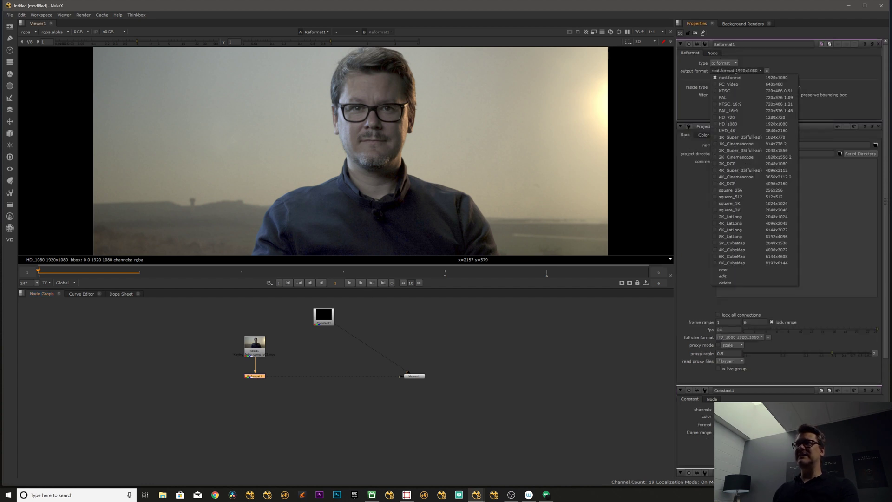
click(752, 78)
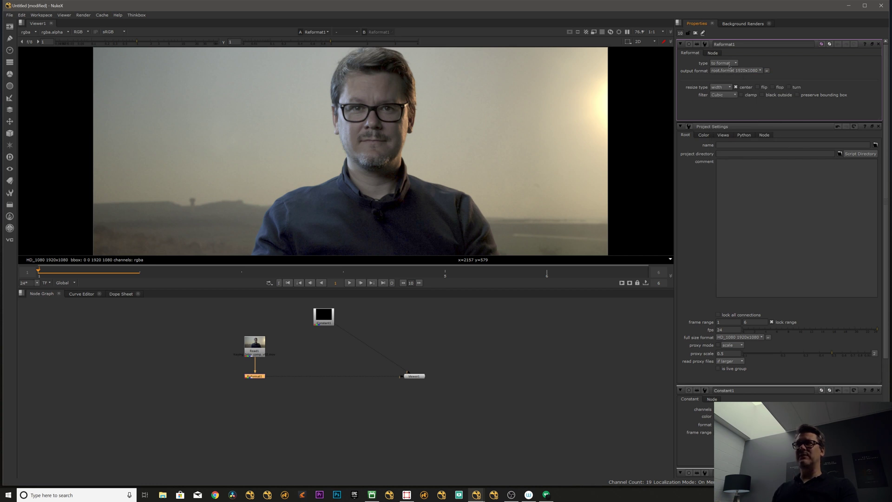
- Set the project's full size format to UHD_4K
click(743, 338)
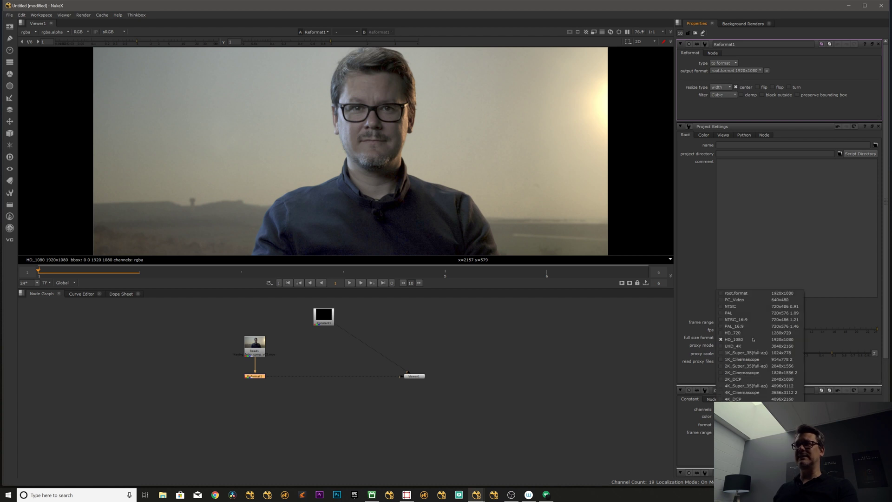
click(751, 347)
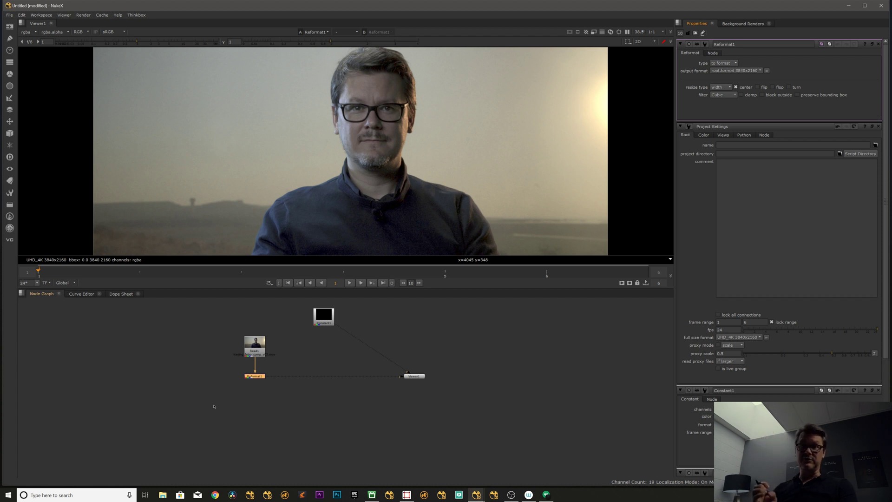
- Set both the project's full size format and the Reformat node's output format to HD_1080
click(739, 338)
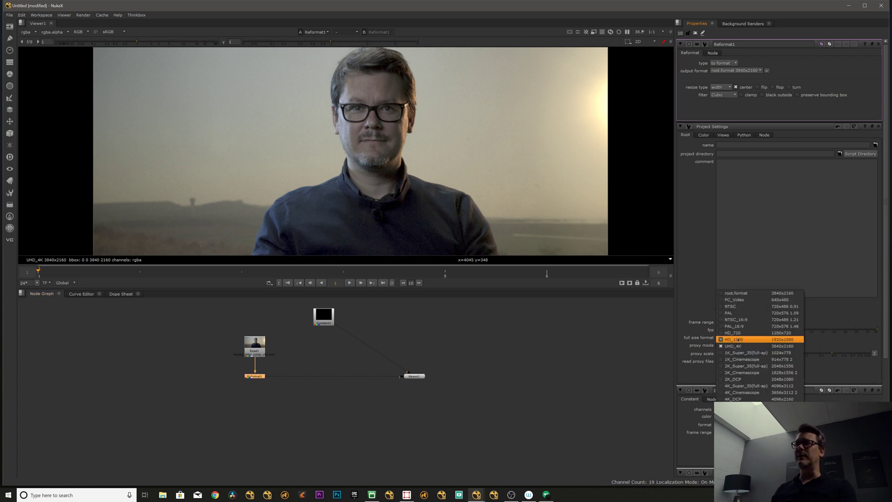
click(738, 340)
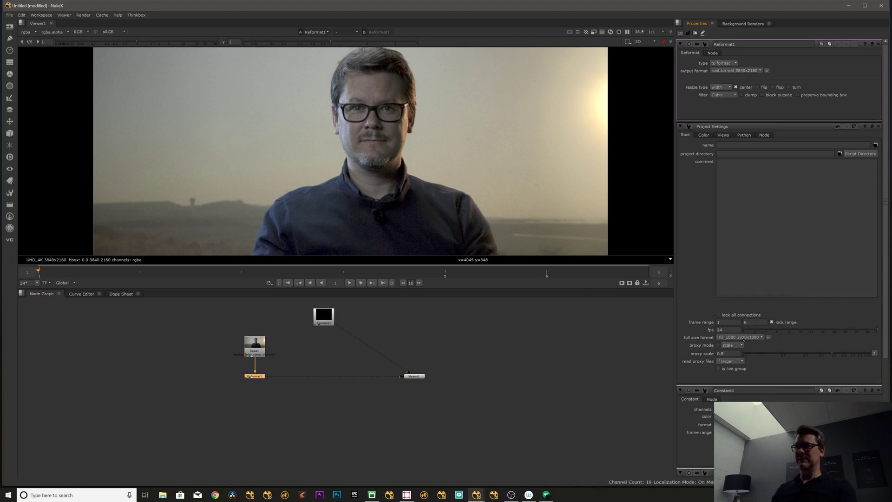
click(737, 71)
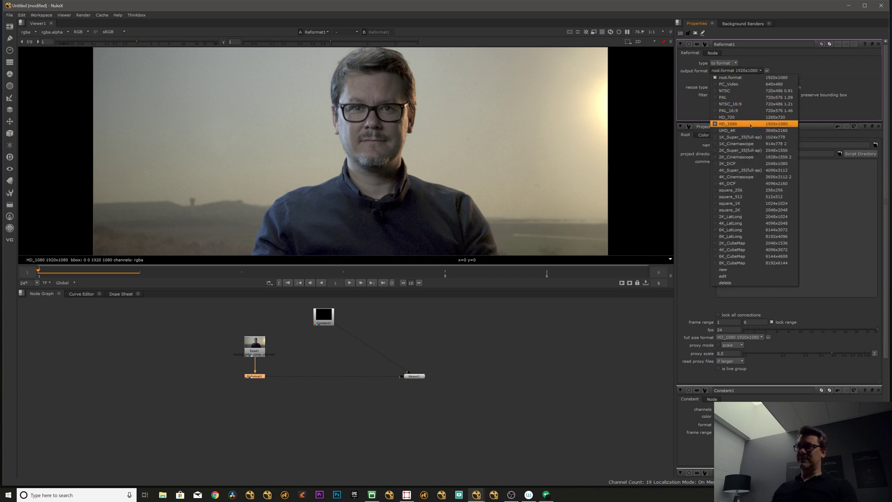
click(738, 124)
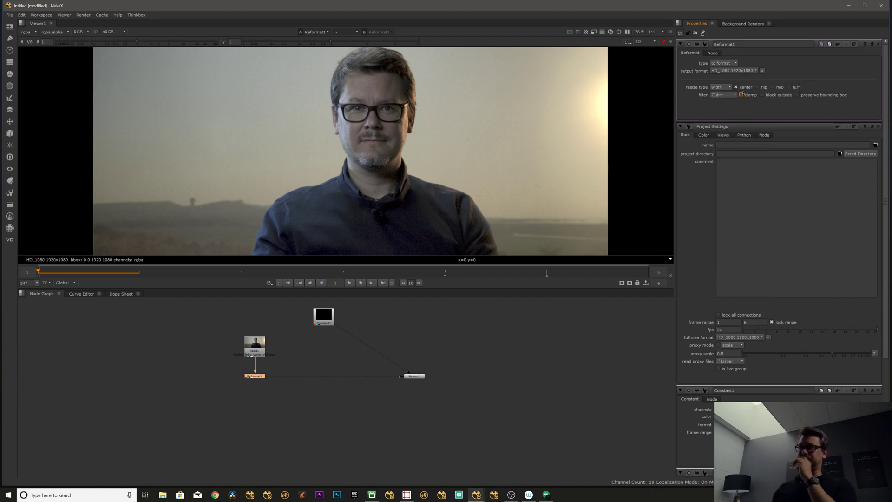
- Switch the project's full size format to UHD_4K and back to HD_1080, and check the Reformat output in the viewer
click(751, 338)
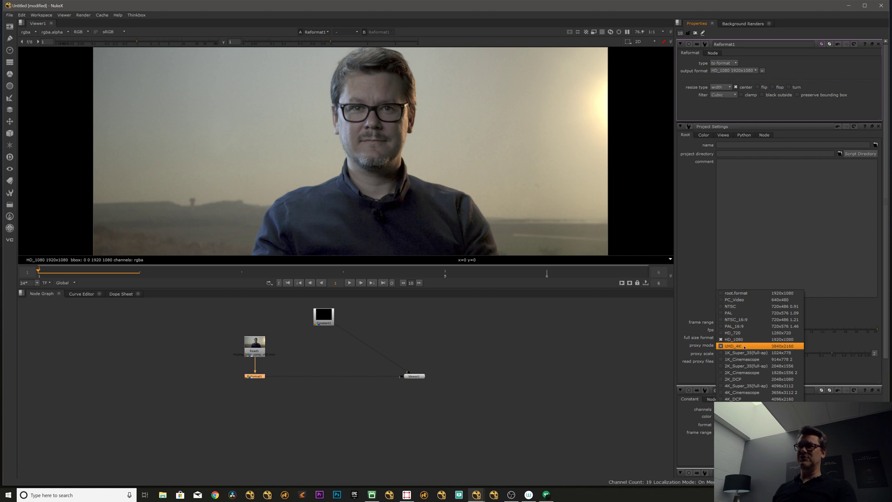
click(745, 346)
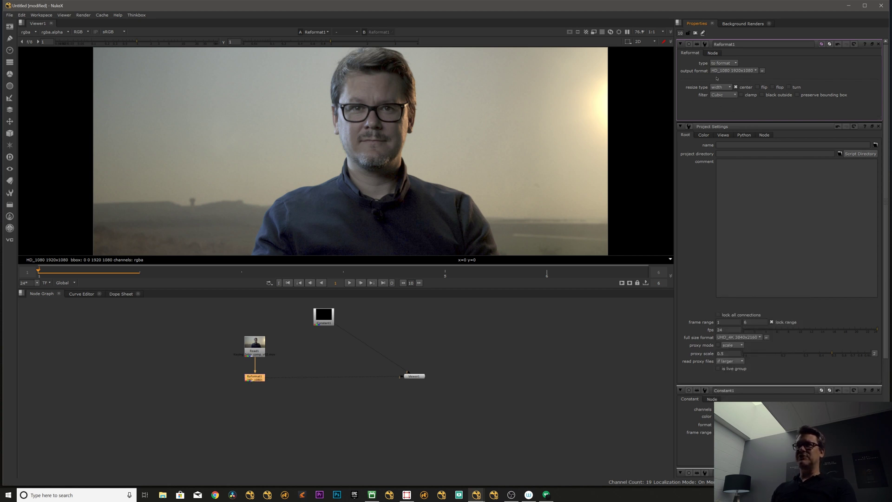
click(741, 337)
click(729, 343)
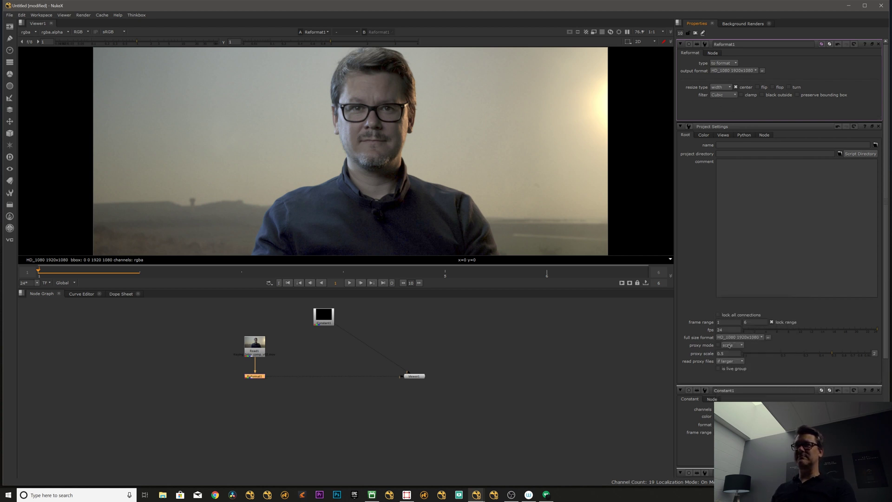
click(243, 382)
click(250, 376)
key(1)
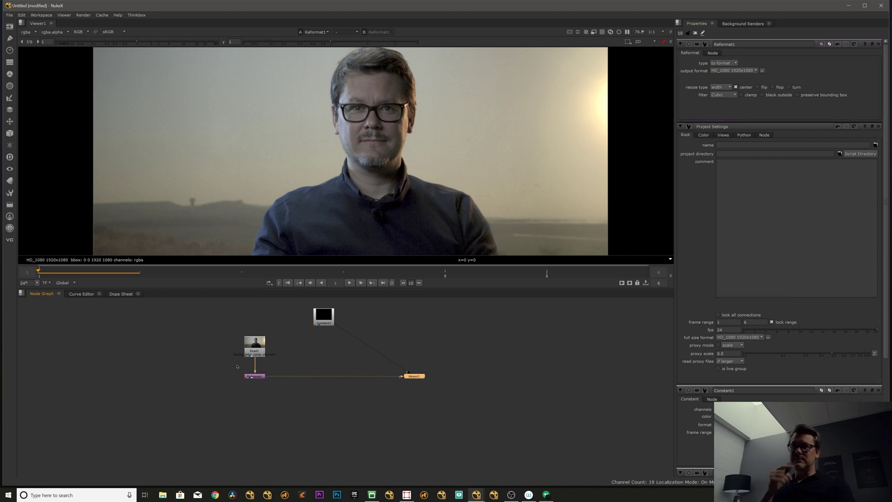
- Label the Reformat node with the expression [value format] and close its floating properties
scroll(246, 368, up, 4)
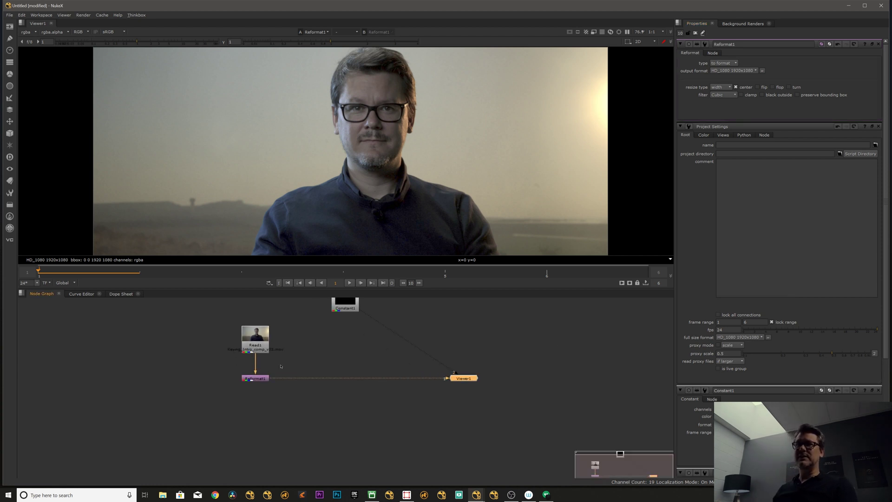
click(264, 384)
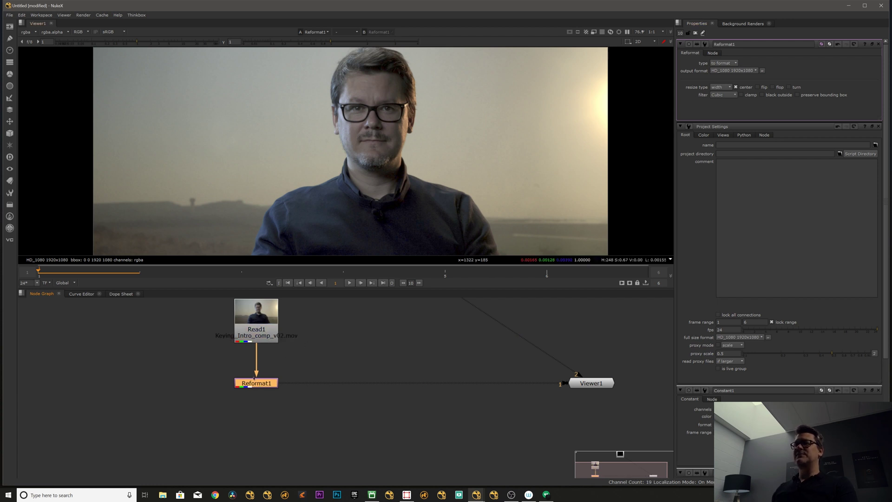
scroll(266, 377, down, 2)
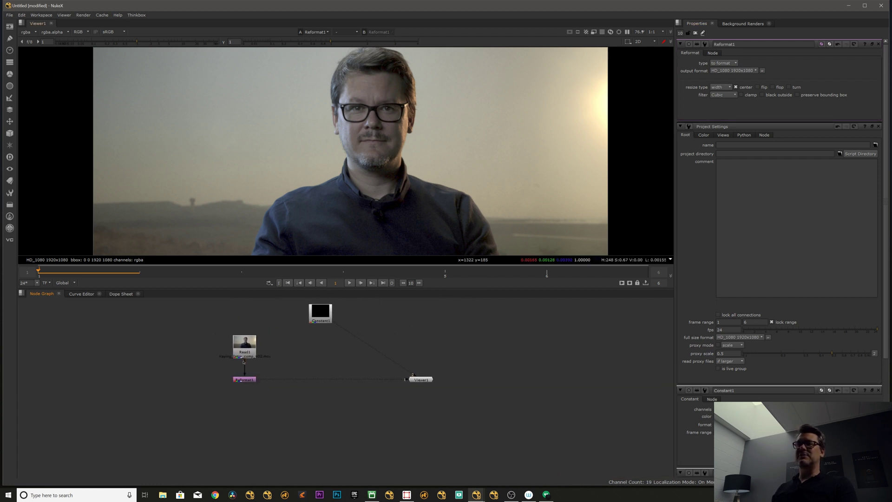
click(253, 379)
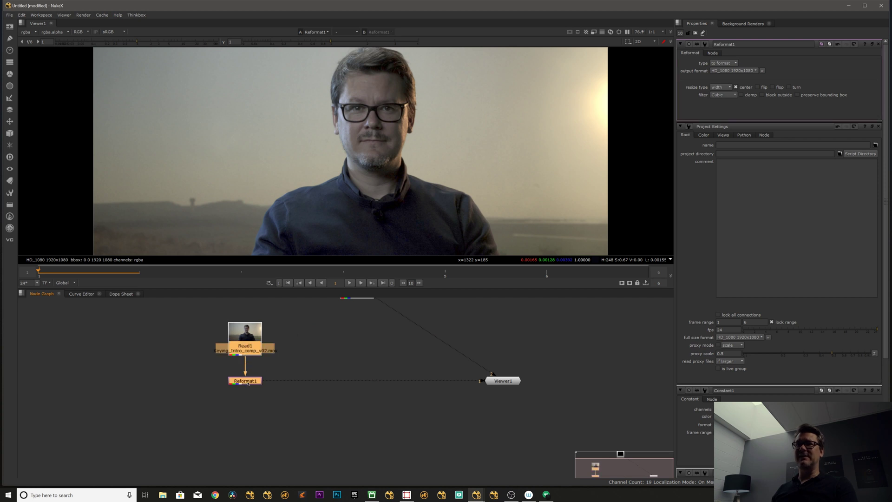
double_click(250, 381)
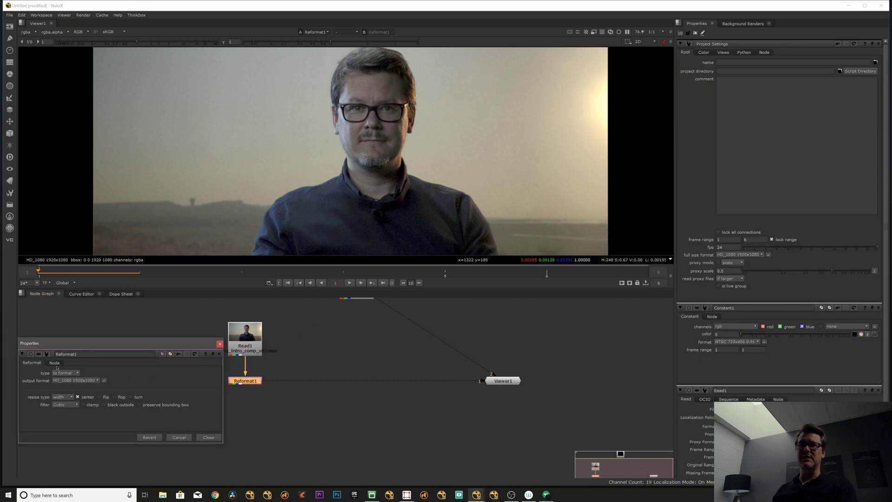
click(55, 363)
click(31, 362)
click(52, 363)
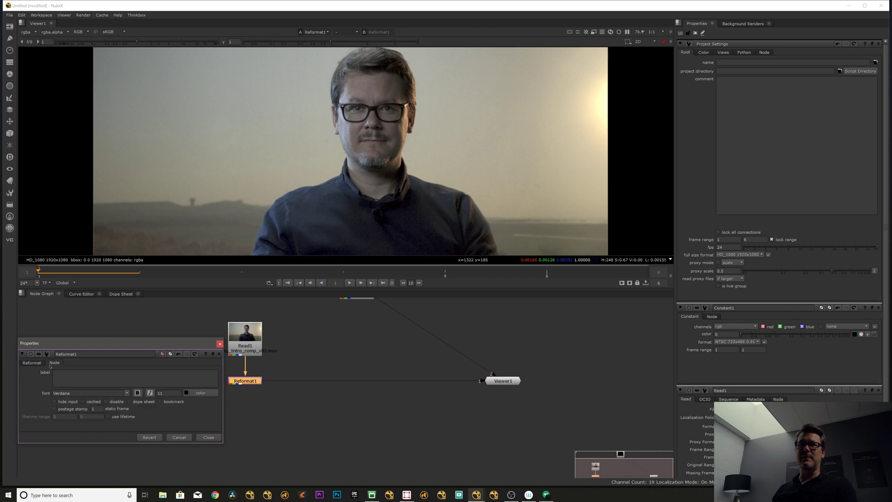
text([)
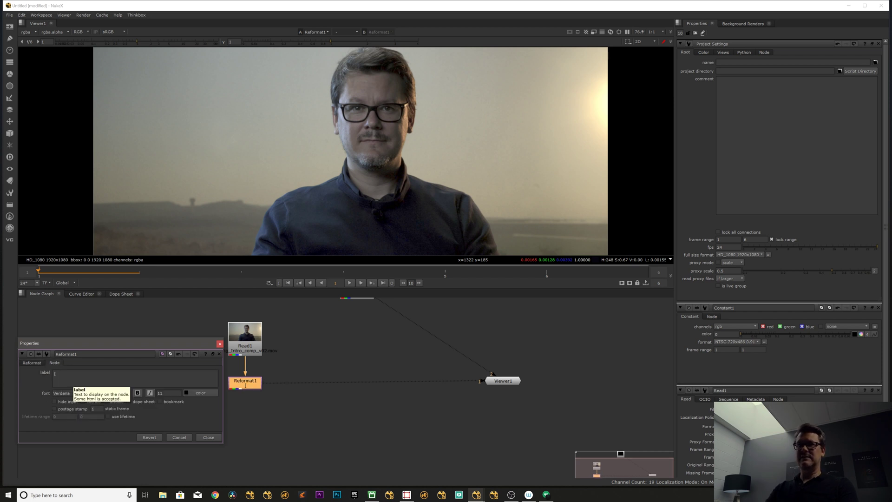
text(value)
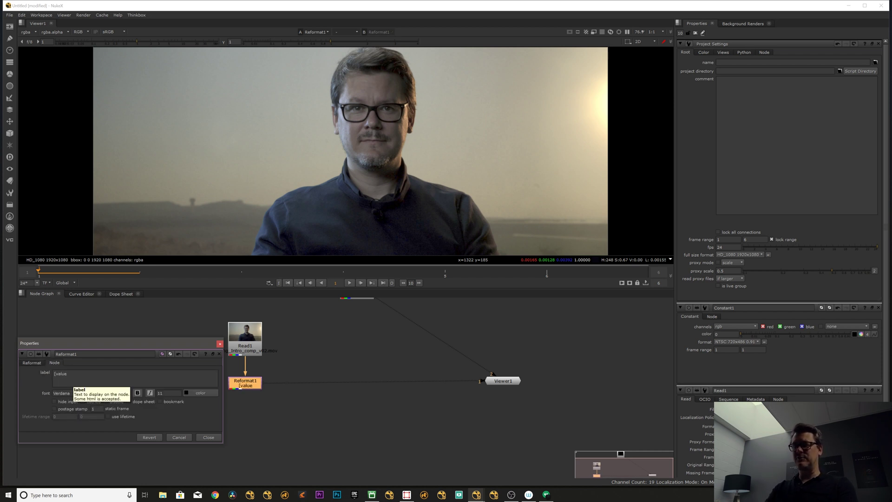
text( format])
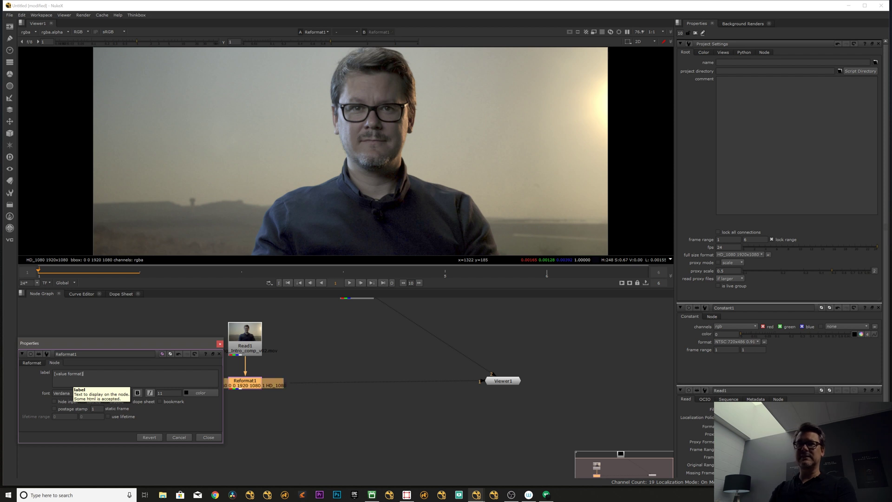
click(209, 438)
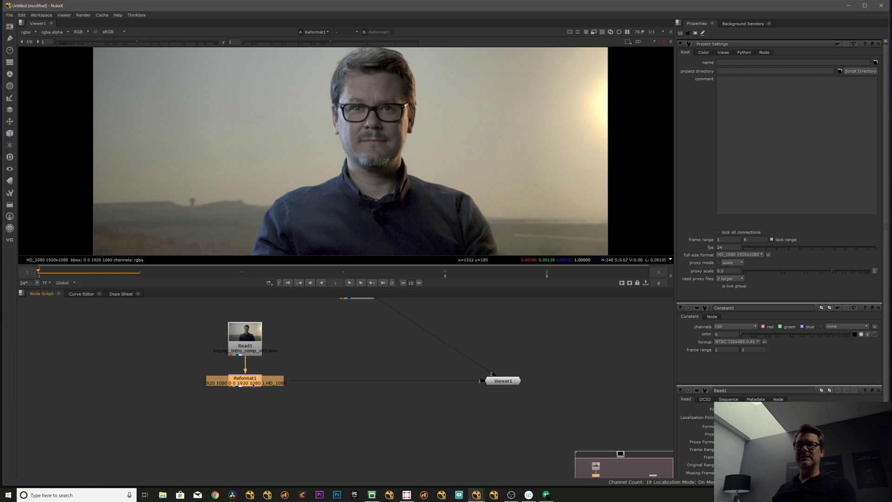
- Try PC_Video and NTSC_16:9 as the labelled Reformat node's output format, and return it to HD_1080
double_click(273, 382)
click(691, 53)
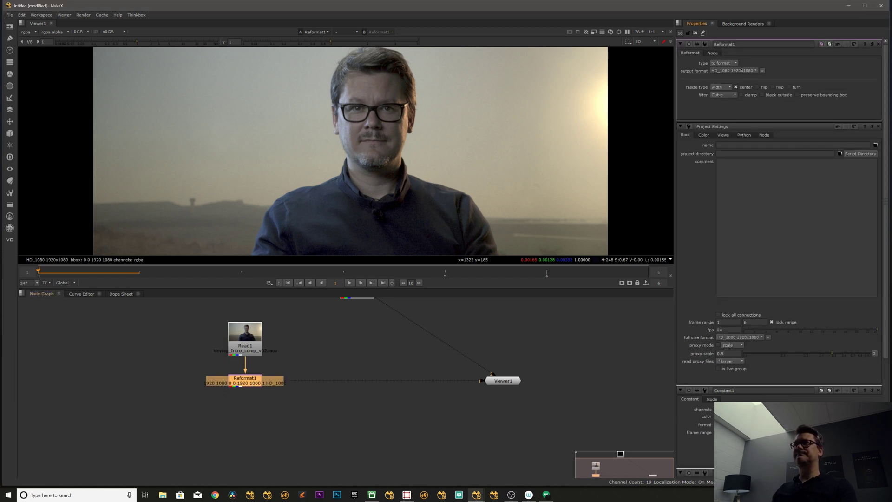
click(733, 71)
click(732, 84)
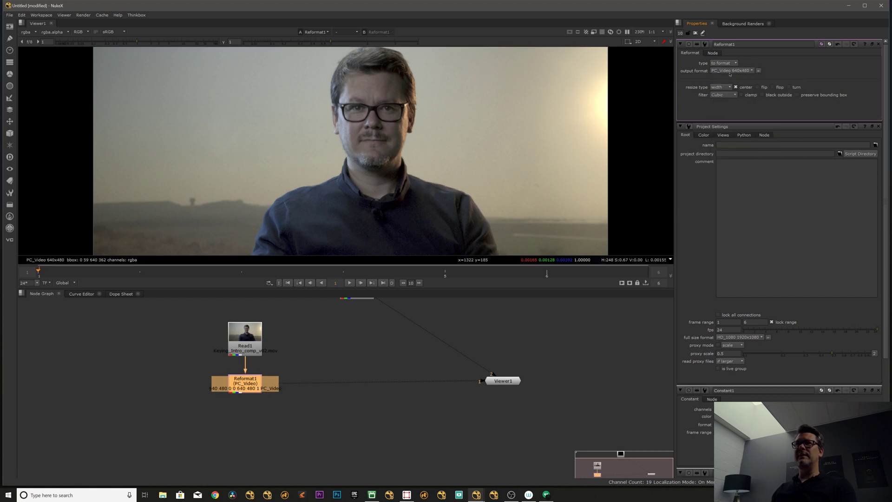
click(732, 70)
click(731, 84)
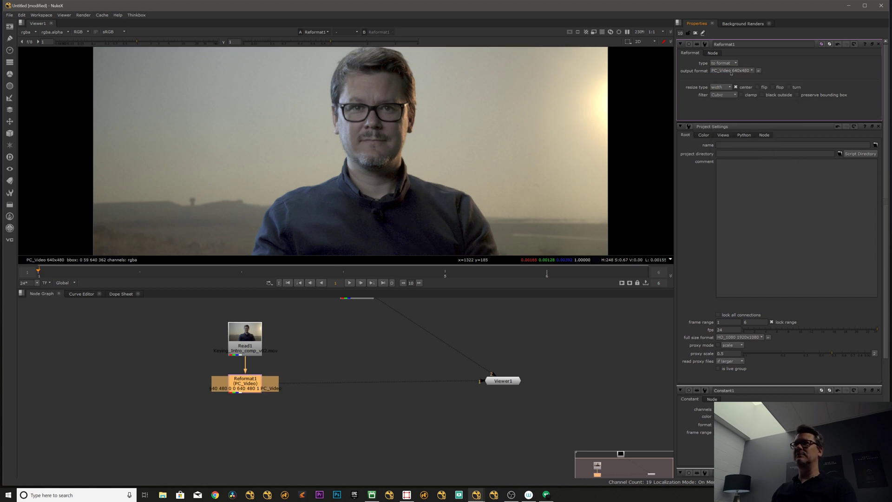
click(731, 70)
click(730, 104)
click(728, 70)
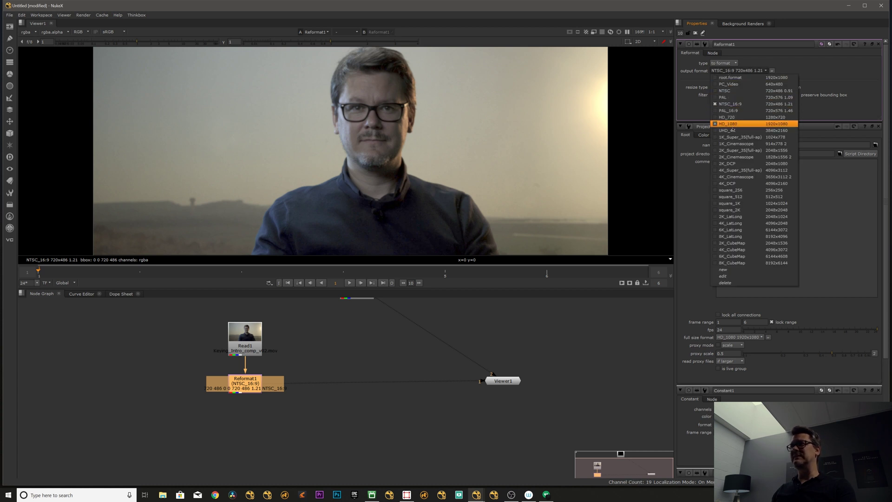
click(733, 125)
- Add a copy of the labelled HD_1080 Reformat node beneath the Constant node and show its output in the viewer
click(311, 353)
middle_drag(281, 355, 210, 387)
scroll(240, 367, down, 2)
drag(172, 407, 173, 407)
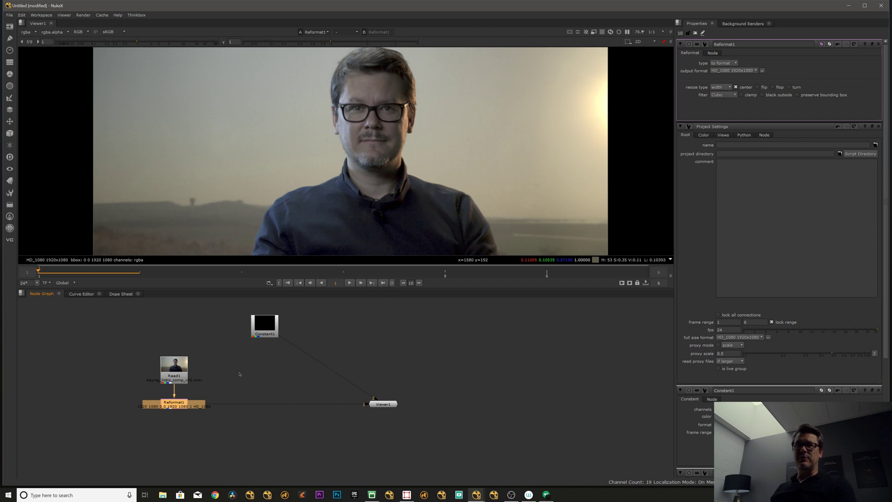
click(261, 327)
drag(268, 348, 263, 353)
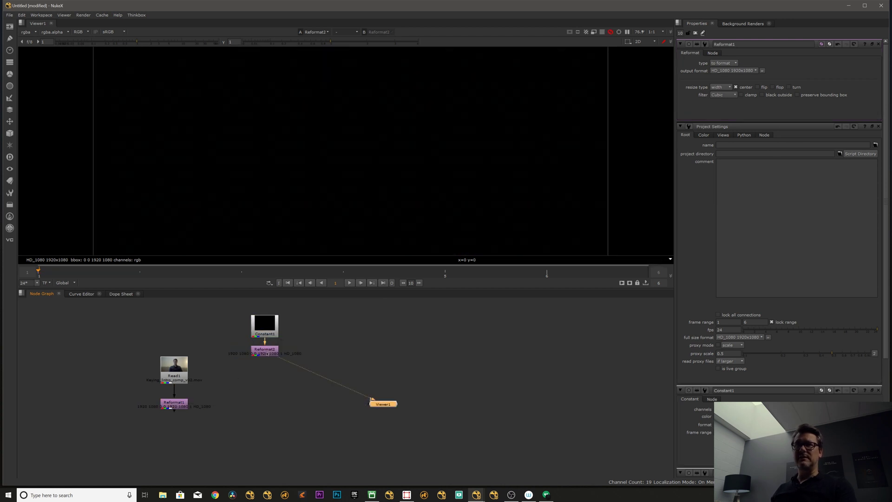
key(1)
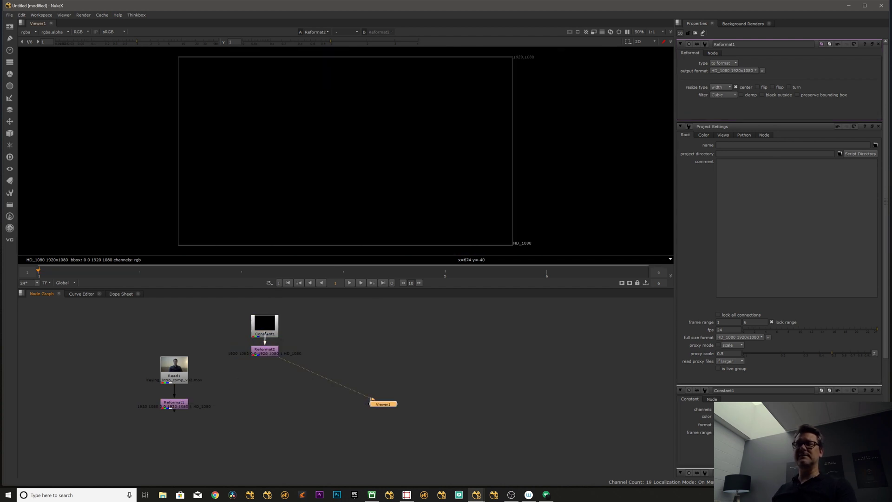
- Duplicate the Read node and place the copy directly above the Constant node
click(266, 331)
middle_drag(294, 335, 293, 360)
click(293, 360)
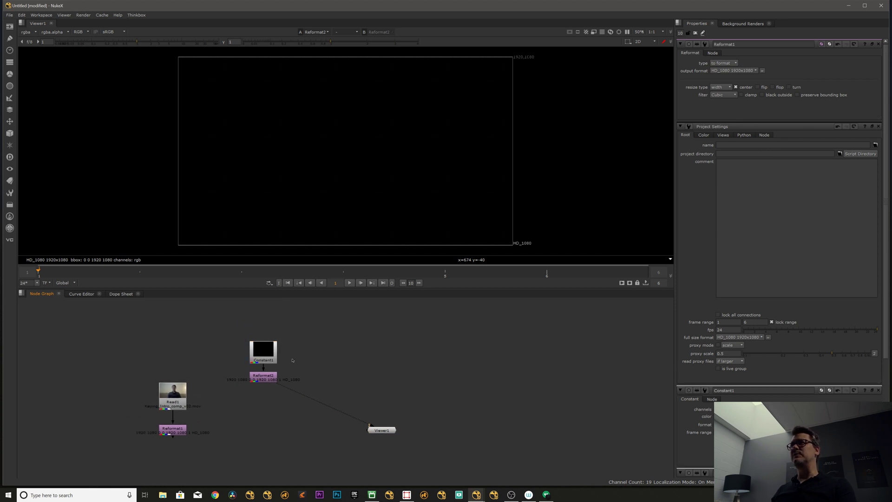
click(182, 394)
key(ctrl+c)
click(284, 331)
key(ctrl+v)
drag(294, 326, 270, 313)
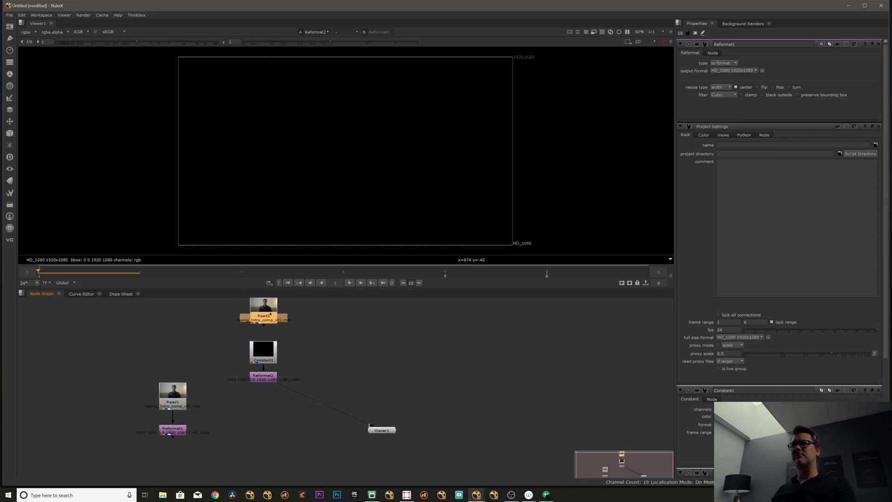
- Add a Reformat node to the copied Read, set its output format to NTSC and show it in the viewer
key(Tab)
text(reformat)
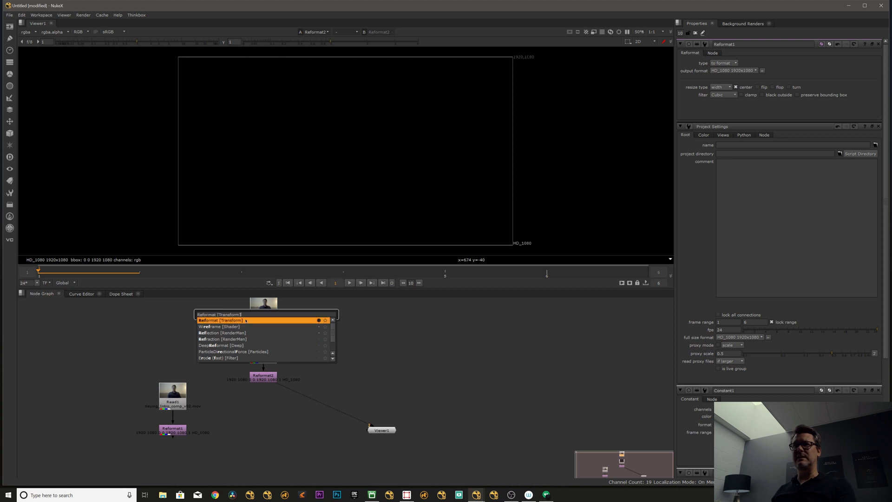
key(Return)
click(735, 71)
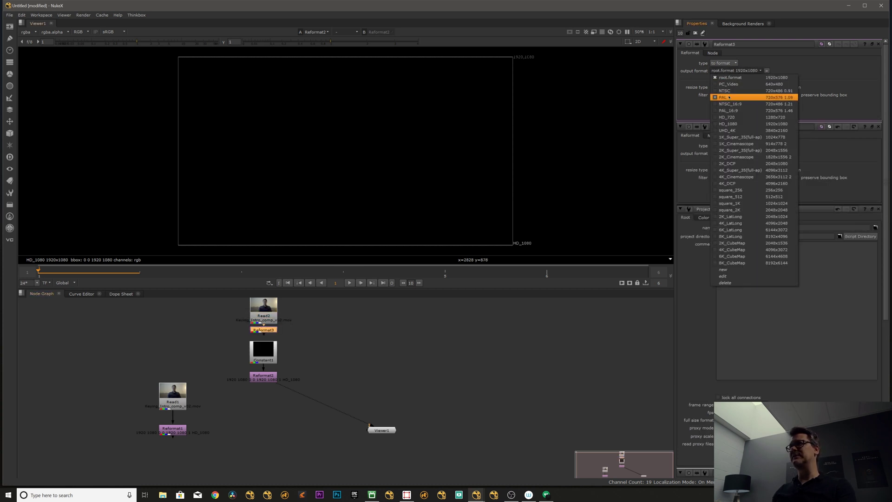
click(731, 92)
click(264, 331)
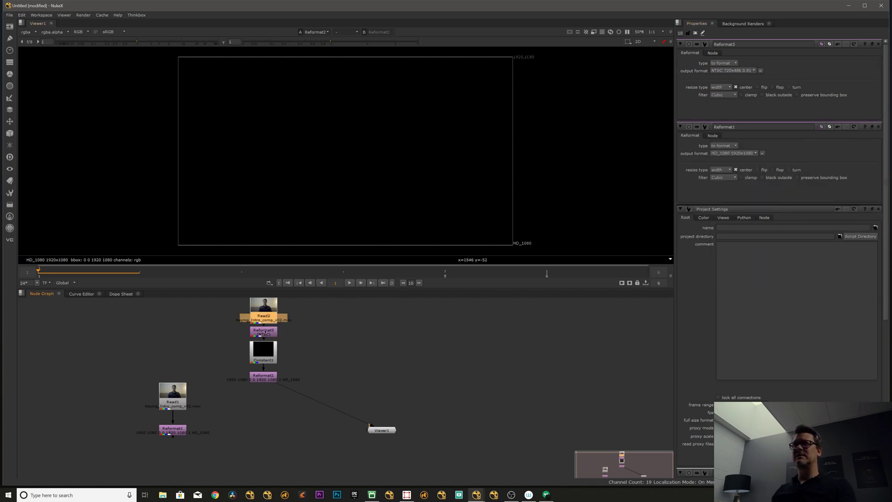
key(1)
click(300, 328)
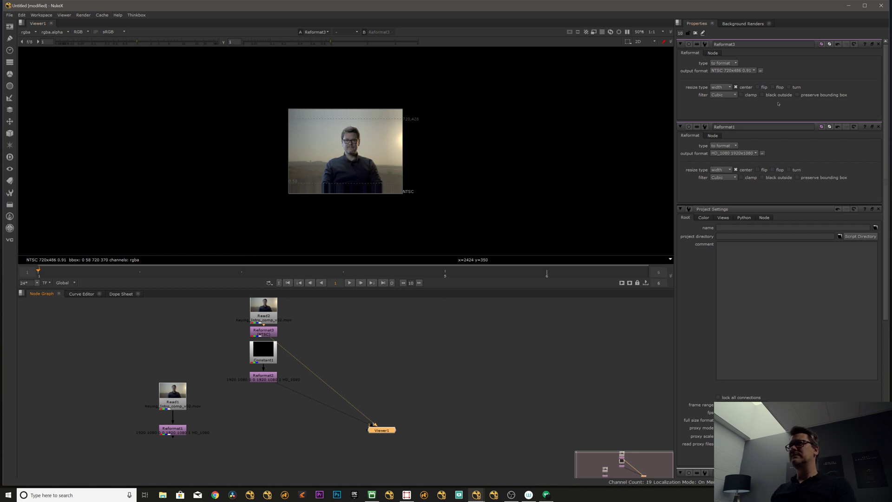
- Set the NTSC Reformat node's resize type to height and inspect the reframed image up close
click(719, 90)
click(720, 94)
click(418, 148)
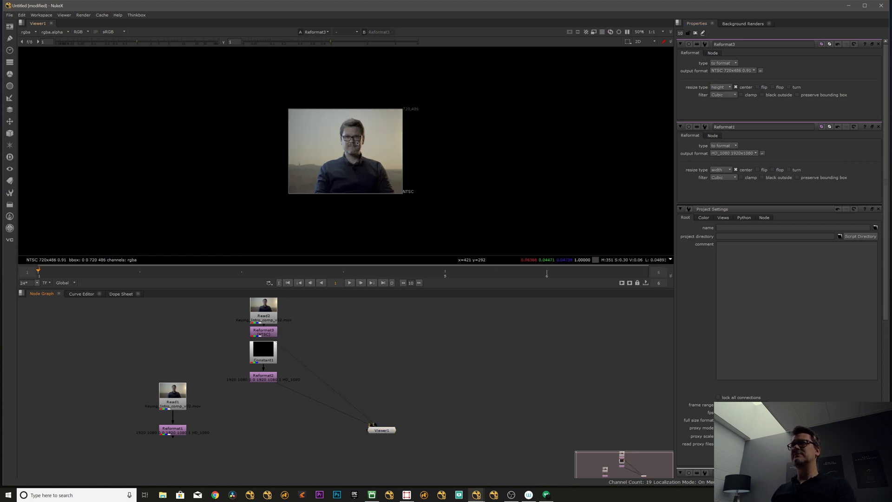
scroll(362, 146, up, 1)
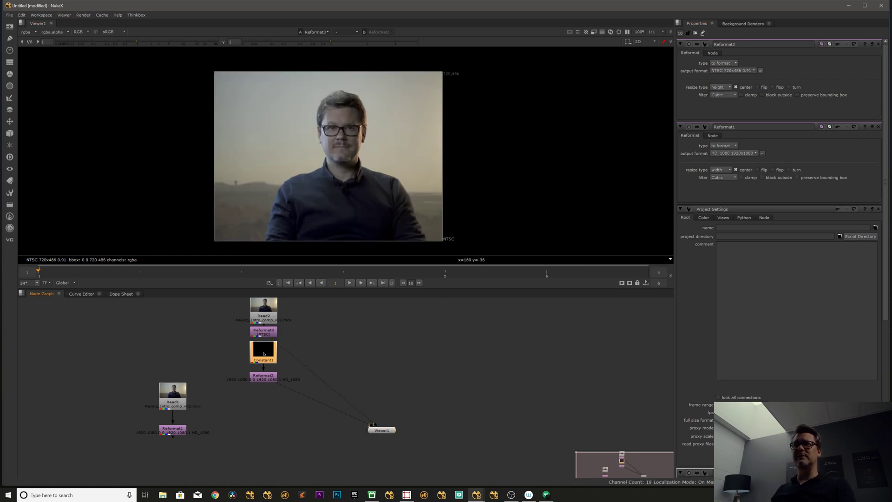
- Remove the Constant node and connect the HD_1080 Reformat node's input to the NTSC Reformat node
drag(264, 354, 333, 346)
middle_drag(297, 321, 305, 351)
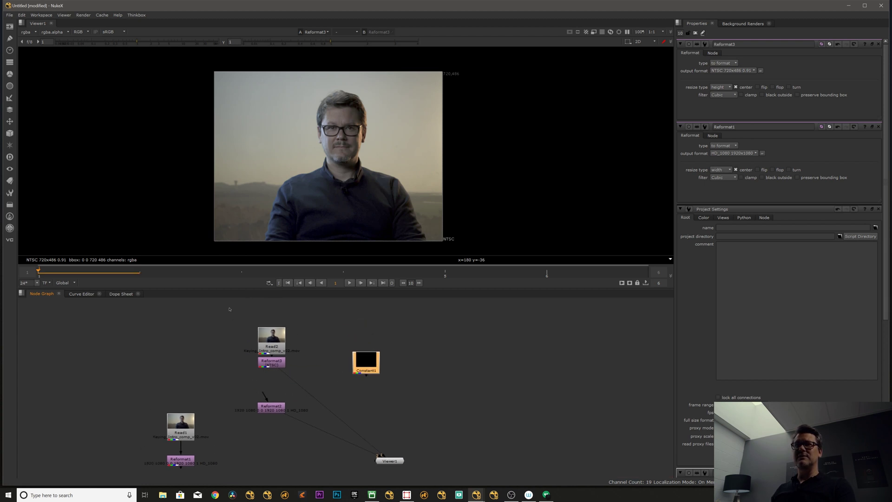
drag(225, 306, 320, 376)
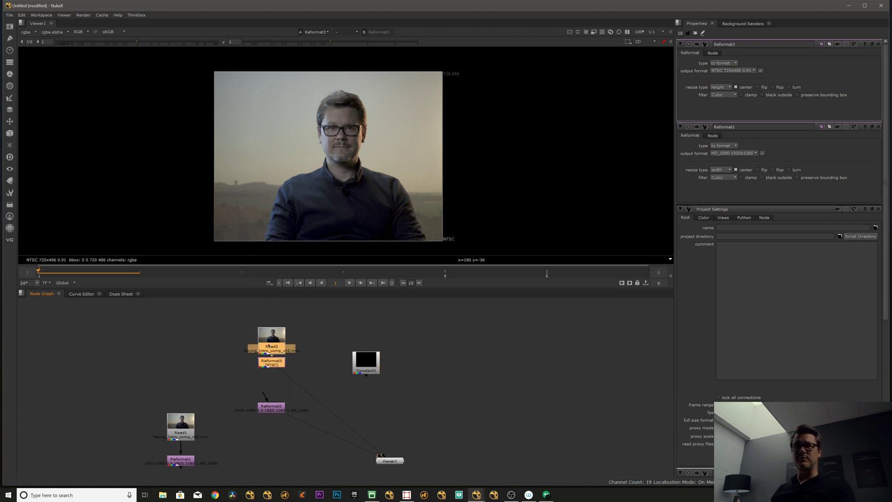
click(370, 368)
key(Delete)
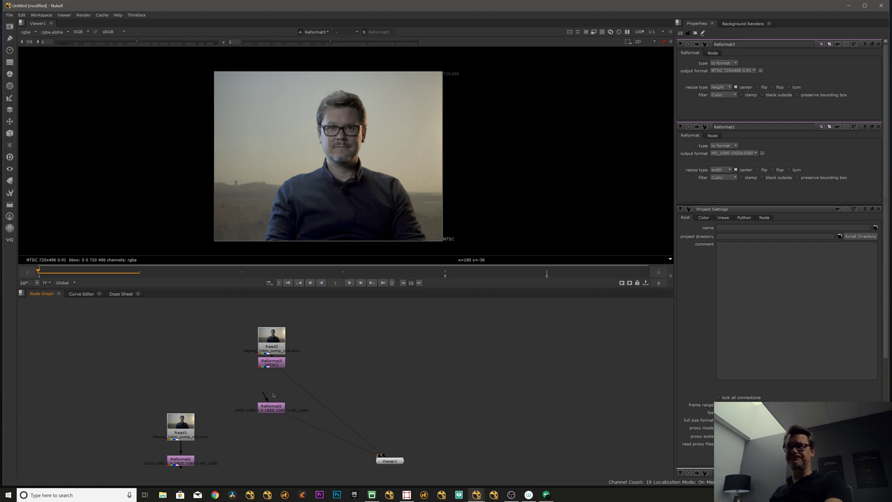
drag(263, 396, 272, 363)
- Show the HD_1080 Reformat node's output in the viewer and inspect the enlarged image up close
click(276, 404)
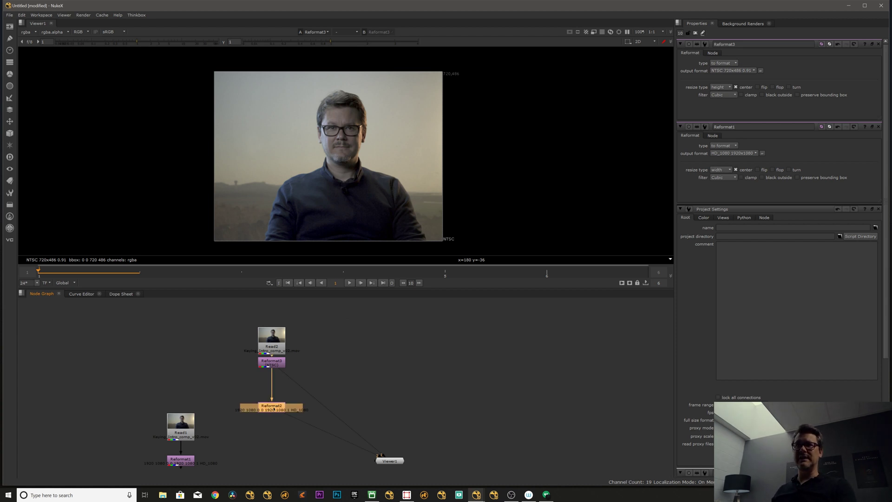
key(1)
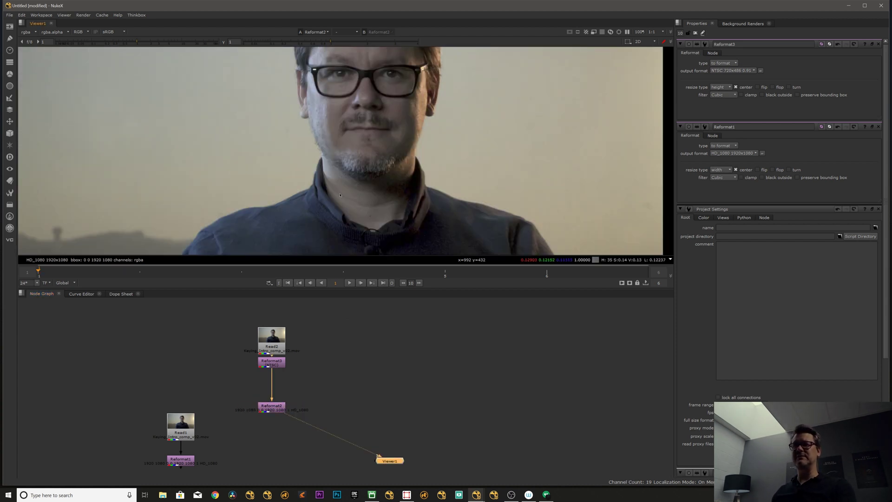
key(f)
scroll(367, 149, up, 10)
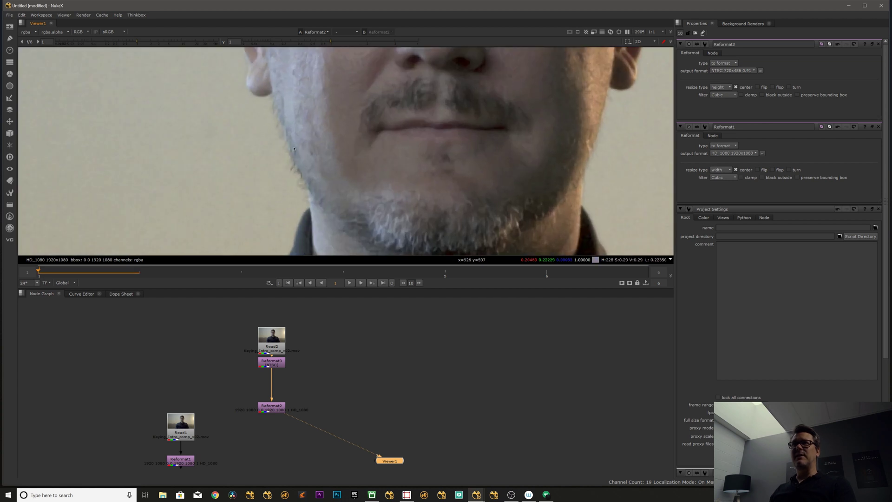
key(f)
- Move the NTSC Reformat node slightly down, away from the copied Read node
click(273, 407)
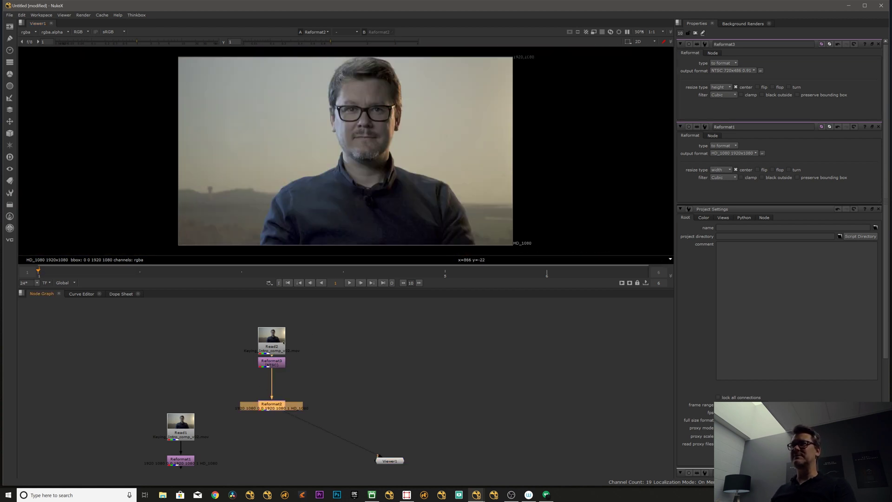
click(287, 389)
middle_drag(281, 414, 274, 404)
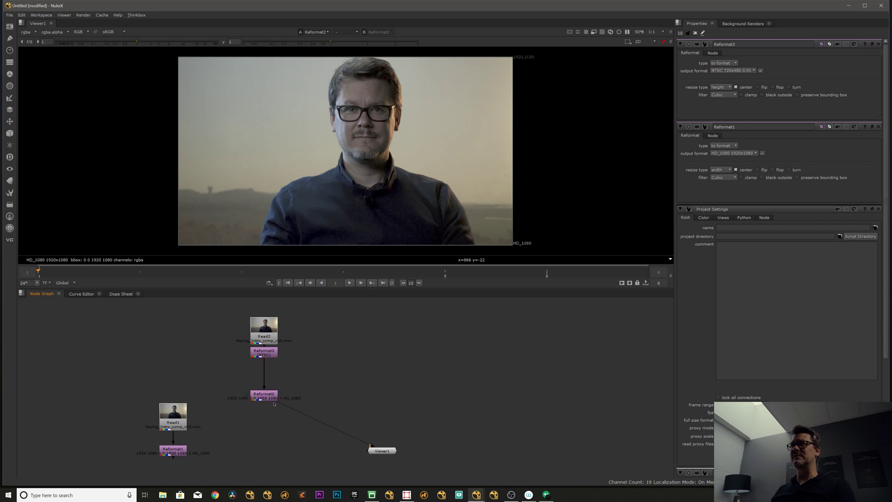
click(268, 400)
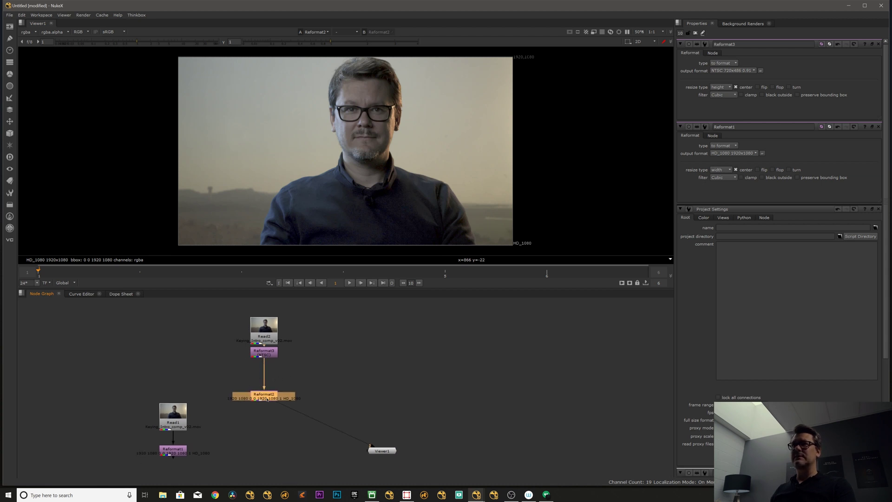
drag(260, 353, 260, 360)
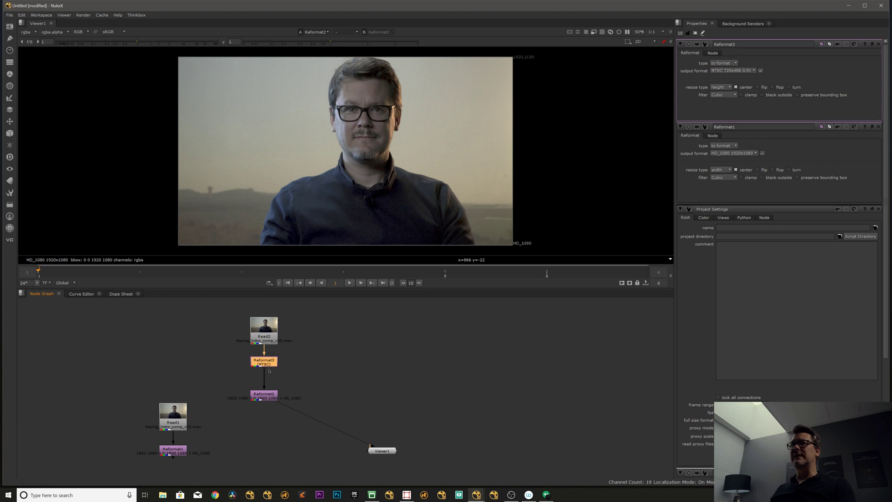
click(264, 395)
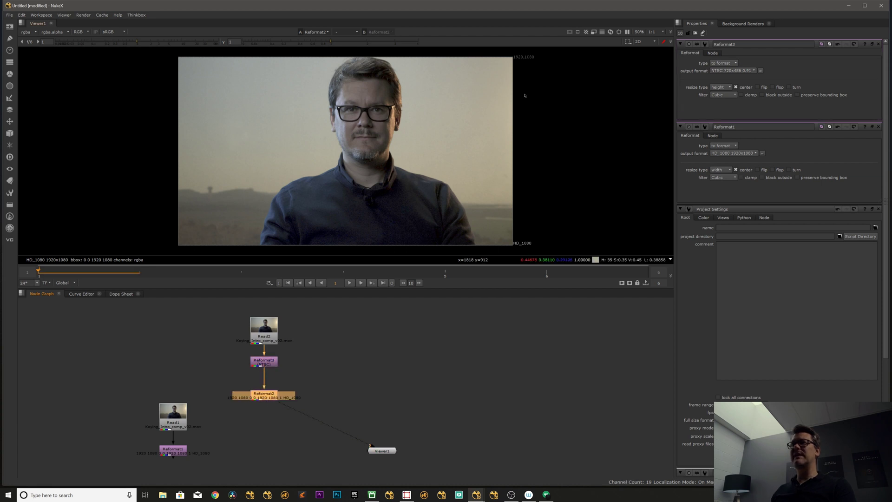
- Compare the outputs of the NTSC Reformat and the HD_1080 Reformat below it in the viewer
middle_drag(525, 95, 535, 103)
middle_drag(409, 157, 362, 144)
scroll(356, 146, down, 1)
click(321, 323)
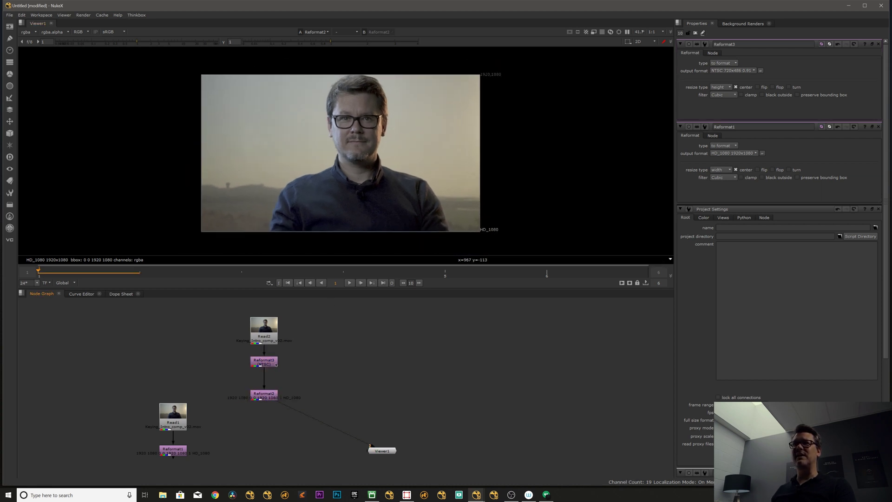
click(275, 364)
key(1)
click(267, 393)
key(1)
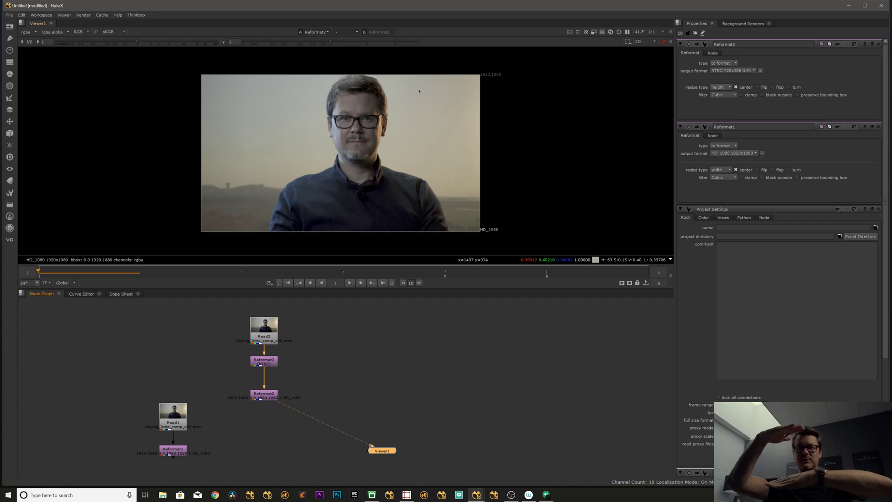
click(264, 395)
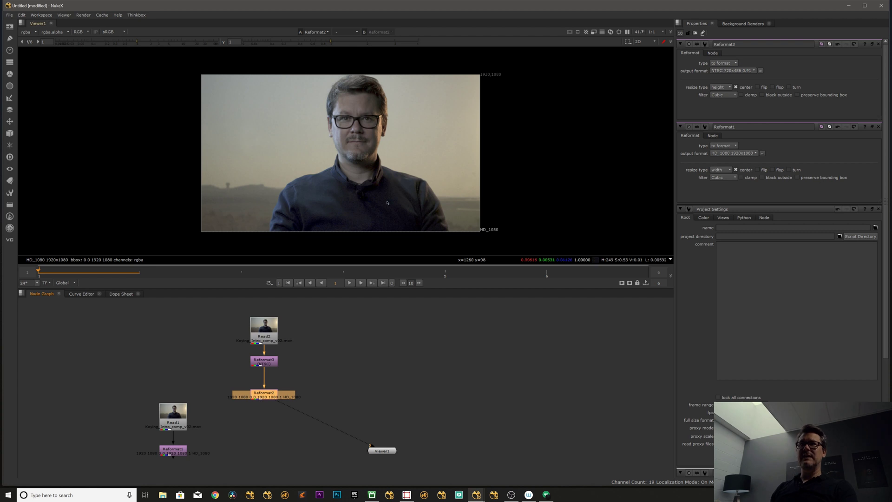
click(267, 400)
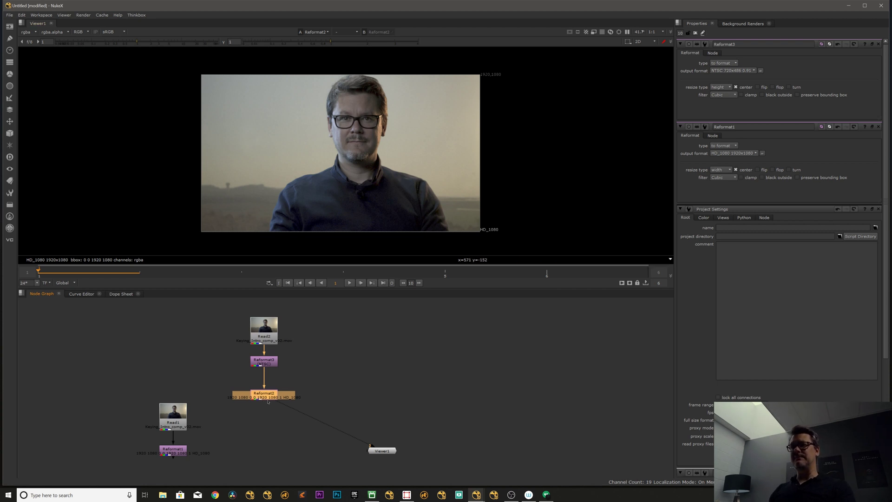
- Set the NTSC Reformat node's resize type to none, keeping its type at to format
click(720, 88)
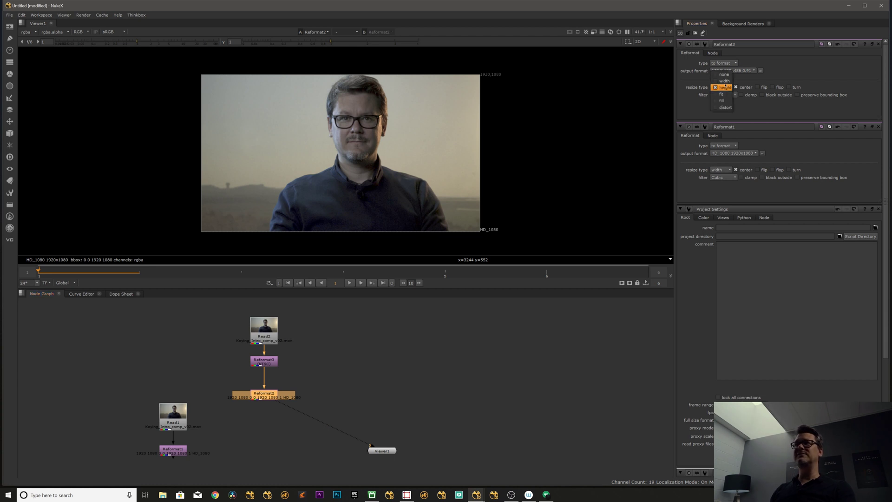
click(719, 73)
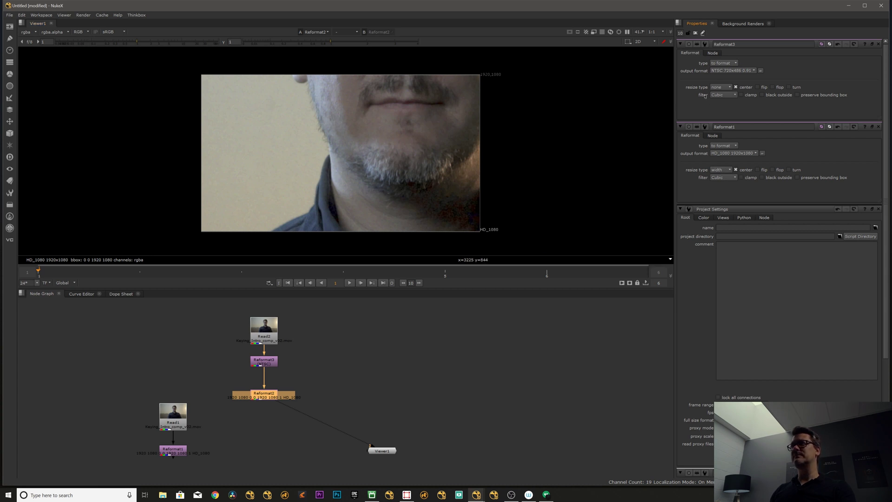
click(721, 88)
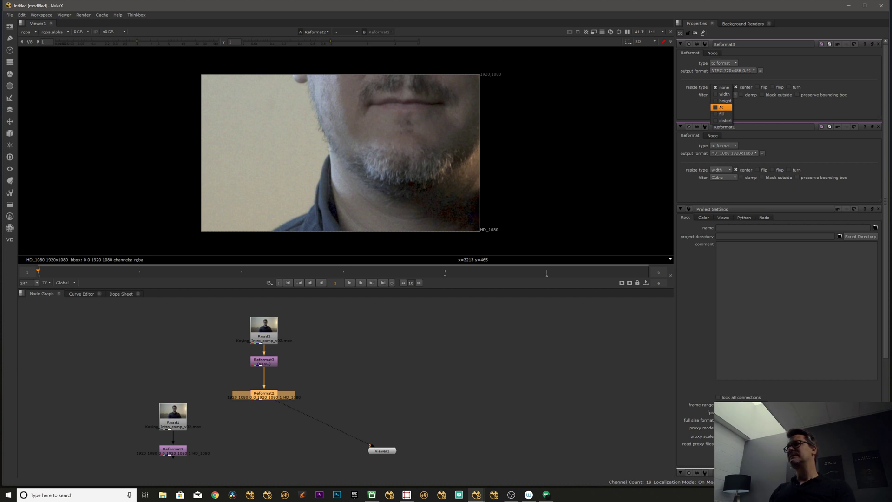
click(722, 88)
click(724, 63)
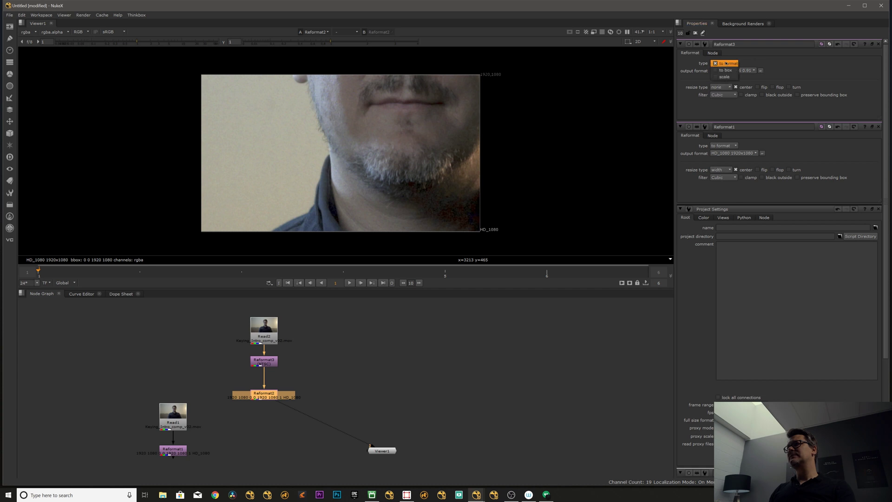
click(725, 64)
- Try the width and height resize types on the NTSC Reformat node, ending with fit
click(723, 87)
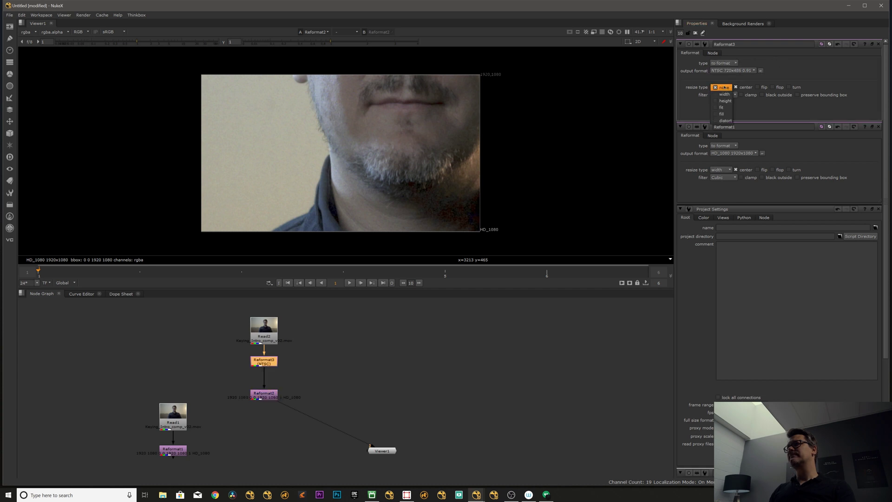
click(725, 95)
click(724, 87)
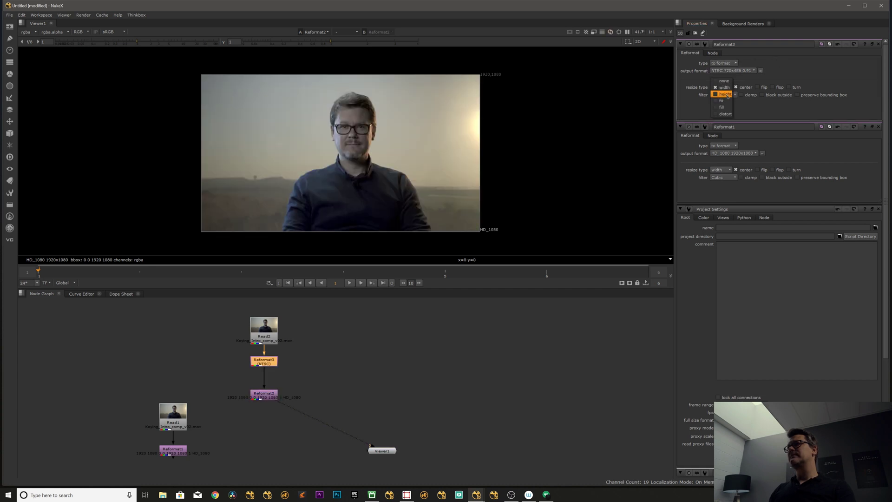
click(726, 95)
click(728, 88)
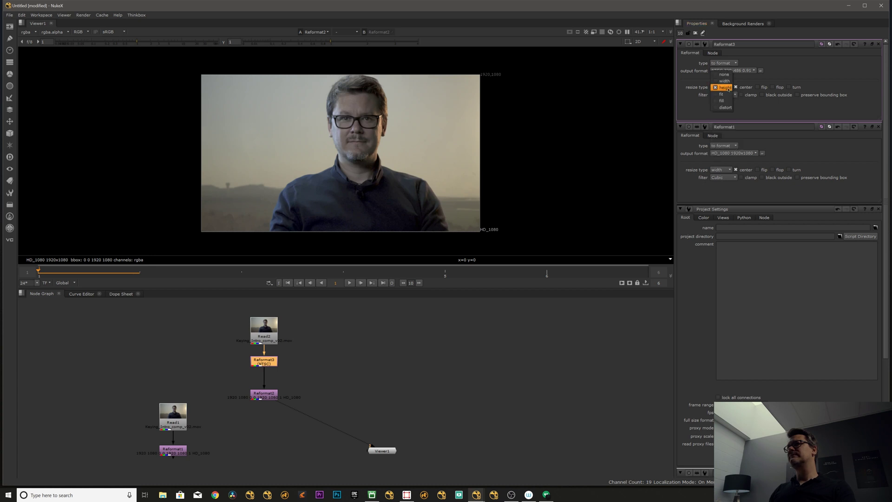
click(722, 94)
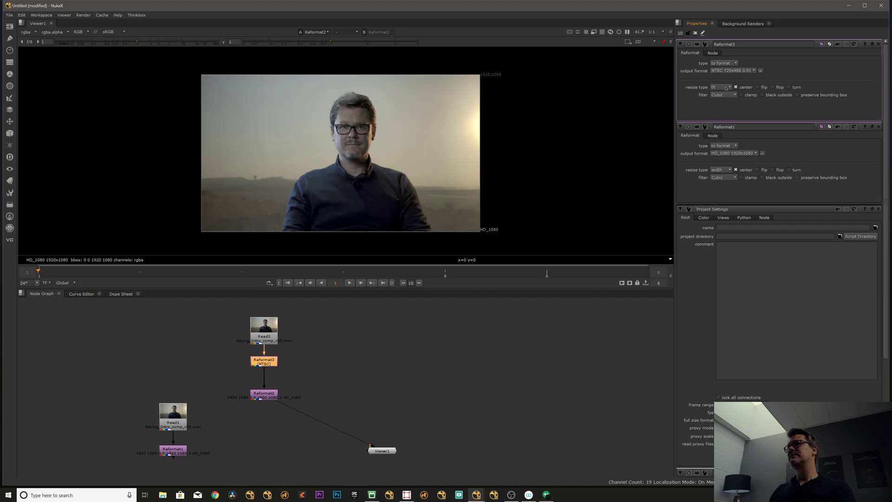
- View the NTSC Reformat, the HD_1080 Reformat and the source Read node in turn to compare their framing
click(298, 360)
click(271, 361)
key(1)
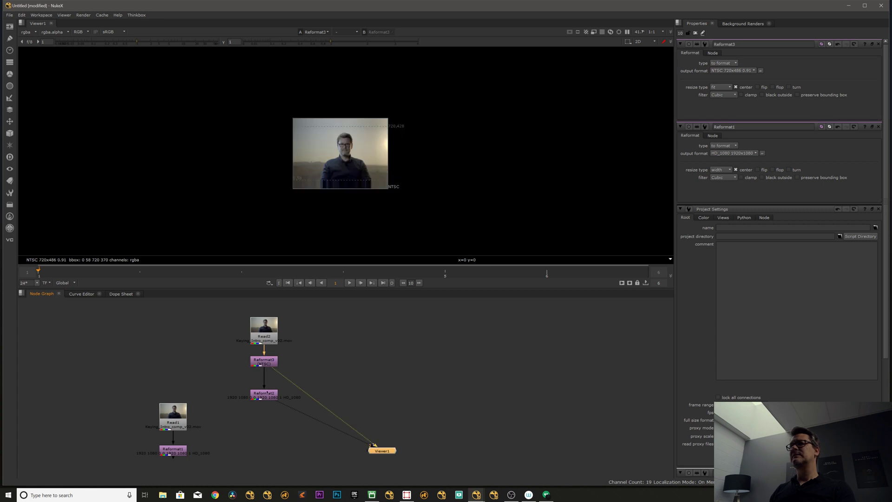
click(272, 396)
key(1)
click(273, 397)
click(264, 361)
key(1)
click(263, 394)
key(1)
click(262, 335)
key(1)
- Switch the viewer repeatedly between the HD_1080 Reformat and the source Read node to compare the two images
click(265, 393)
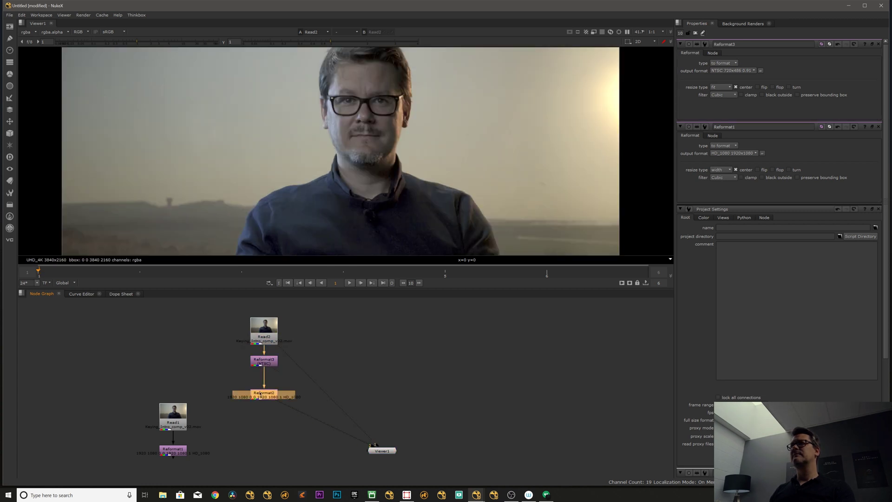
key(2)
key(1)
key(1)
key(2)
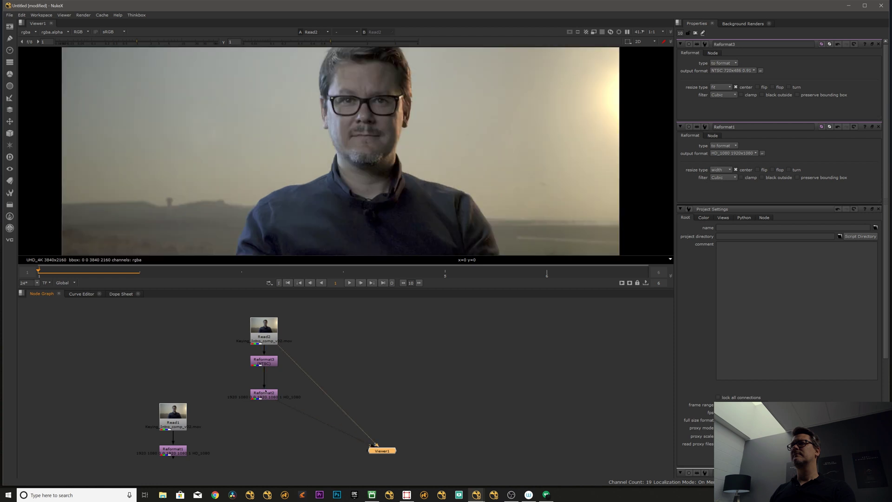
key(1)
key(2)
scroll(380, 198, down, 3)
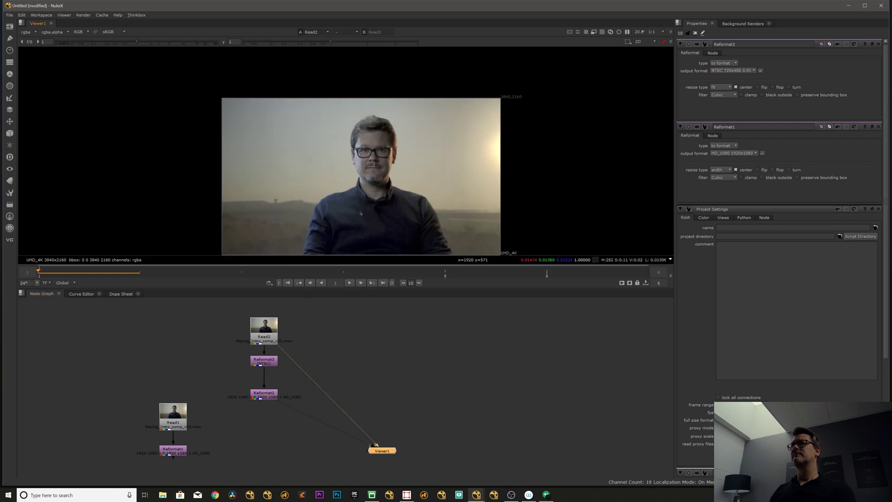
middle_drag(381, 198, 372, 172)
key(2)
key(1)
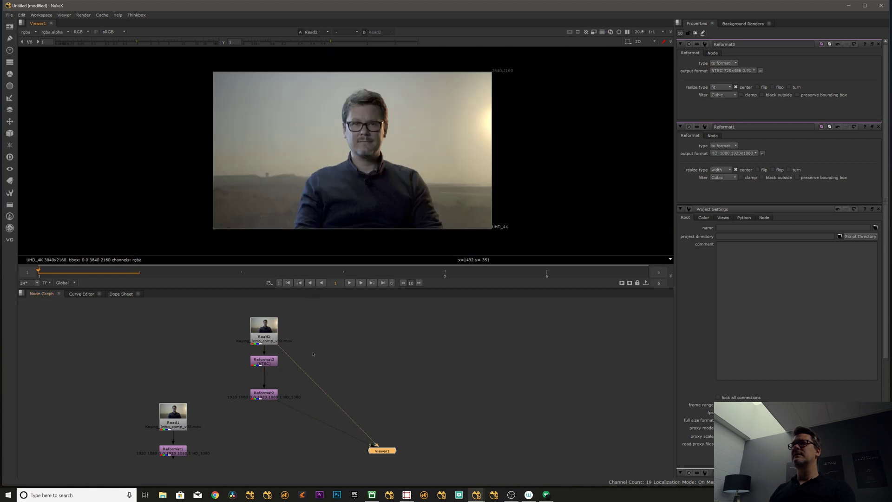
- Disable and re-enable the NTSC Reformat node and show its output in the viewer
click(269, 365)
key(d)
key(d)
key(1)
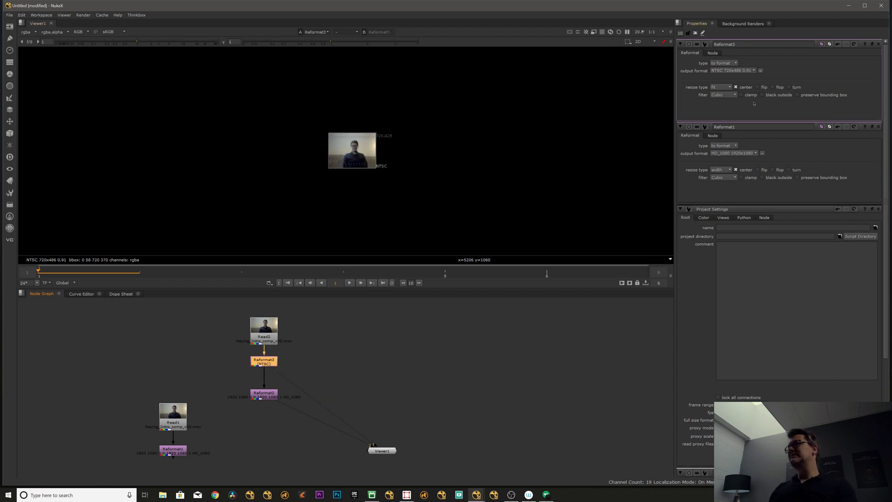
- Show the HD_1080 Reformat node's output in the viewer and examine the image enlarged from NTSC
click(288, 369)
click(266, 362)
click(267, 373)
click(267, 393)
key(1)
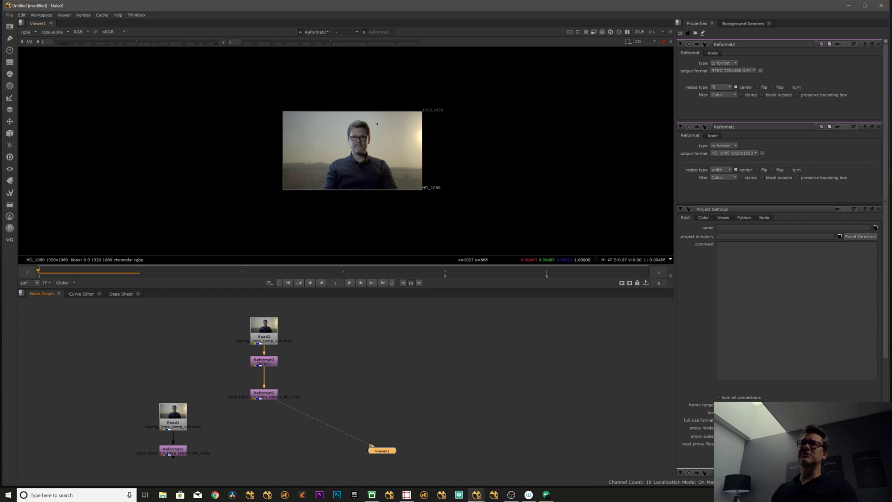
scroll(354, 156, up, 2)
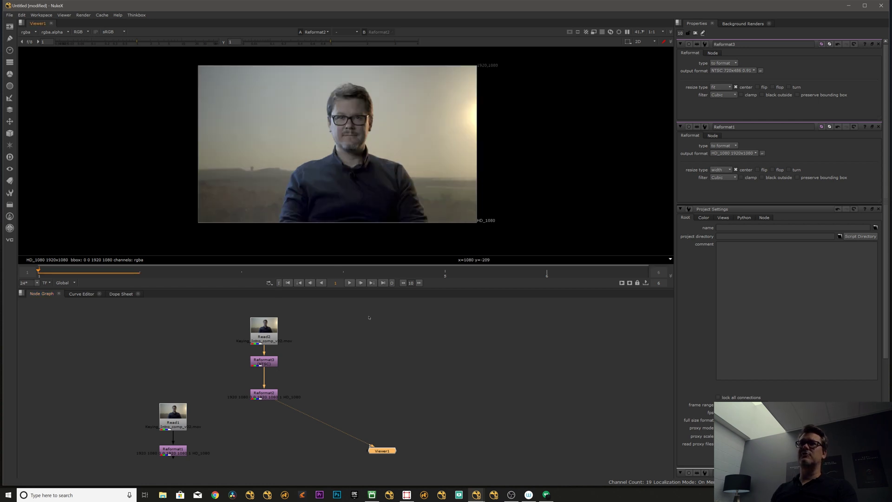
- Enable black outside and preserve bounding box on the NTSC Reformat node and set its resize type to distort
click(264, 362)
click(798, 95)
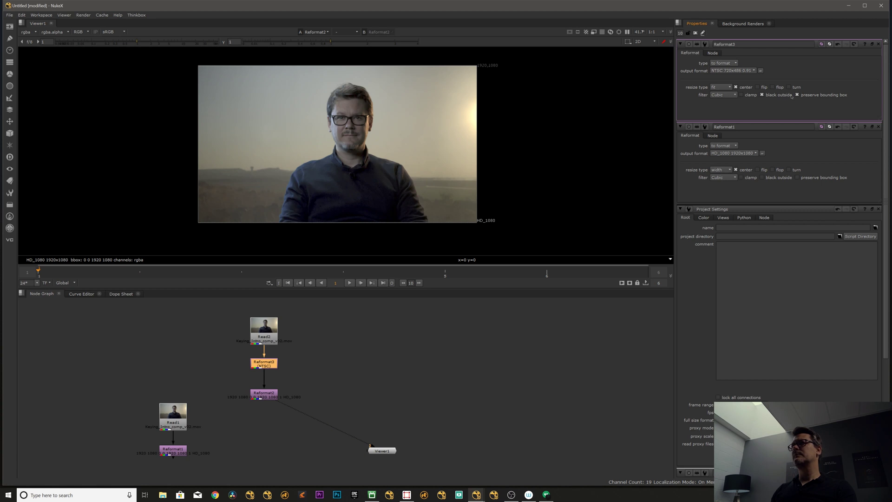
click(721, 87)
click(721, 103)
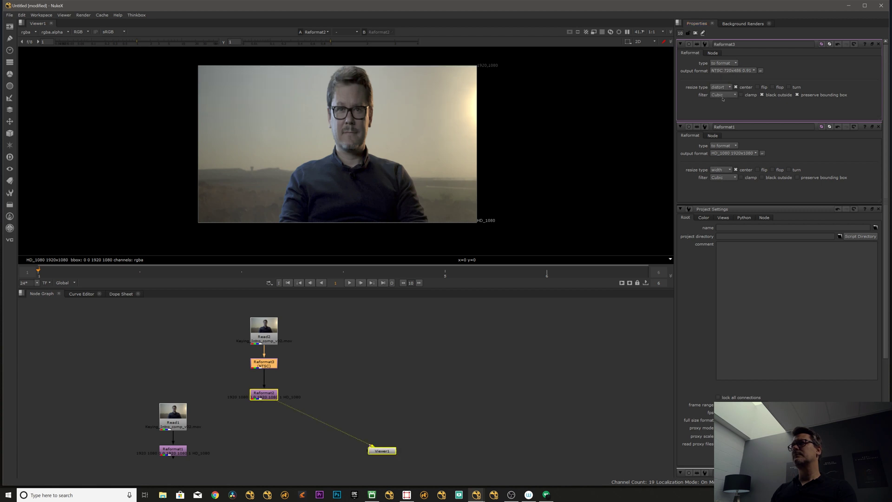
- Switch the viewer between the HD_1080 Reformat, the source Read node and the NTSC Reformat to compare the distorted framing
click(265, 393)
key(1)
click(265, 337)
key(1)
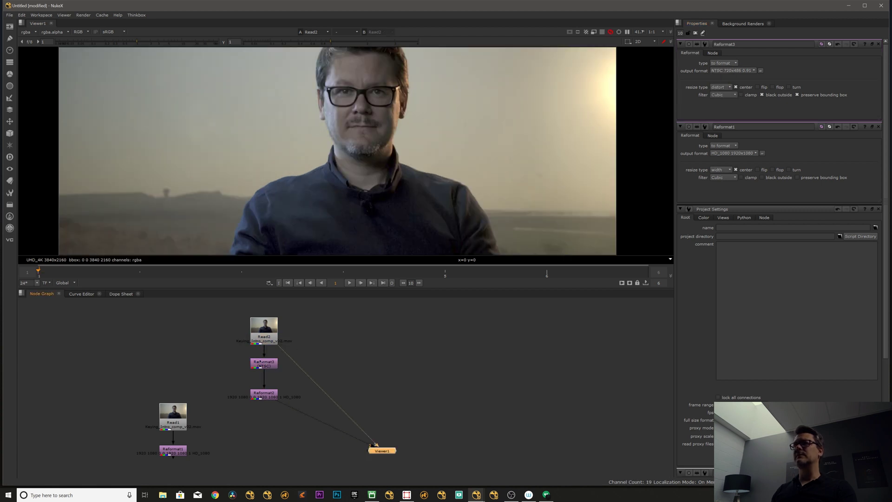
click(265, 363)
key(1)
click(268, 387)
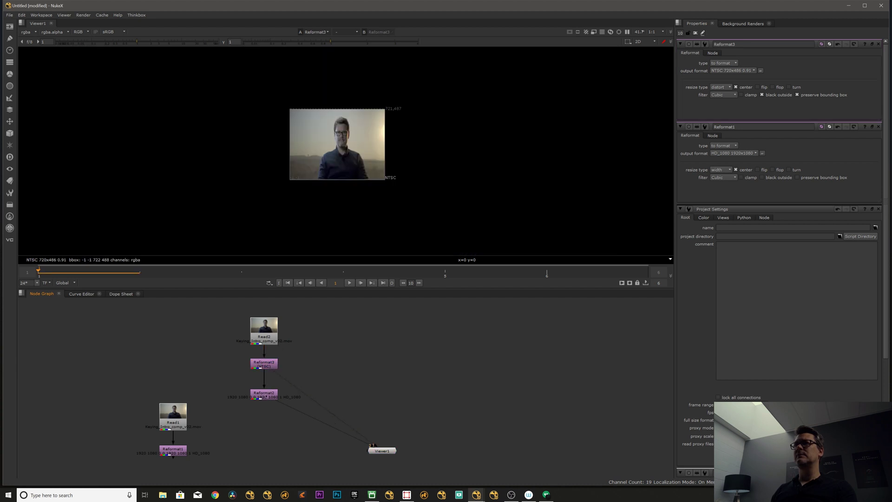
click(265, 394)
key(1)
click(261, 363)
key(1)
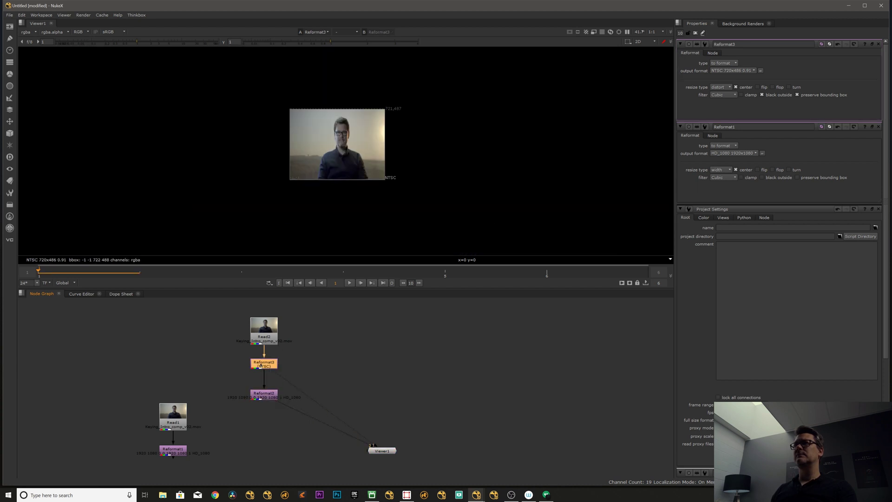
- Set the NTSC Reformat node's resize type to fill and compare its output with the source Read node in the viewer
click(720, 86)
click(720, 68)
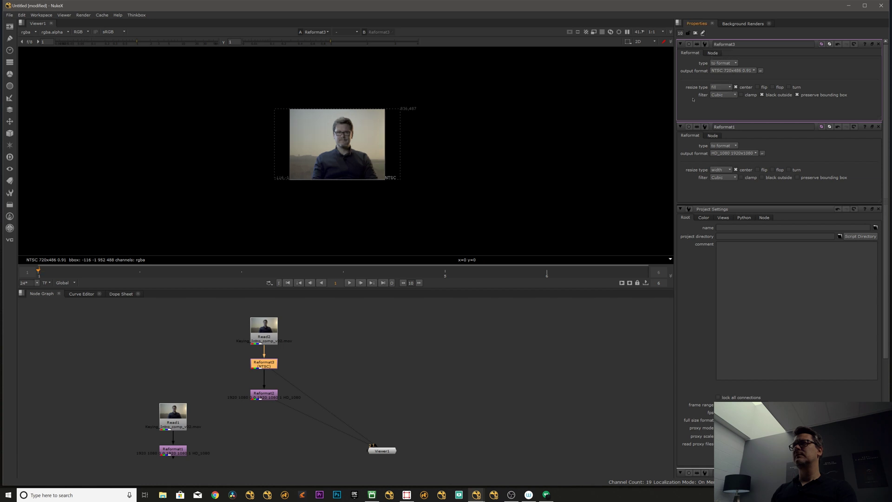
click(266, 337)
key(1)
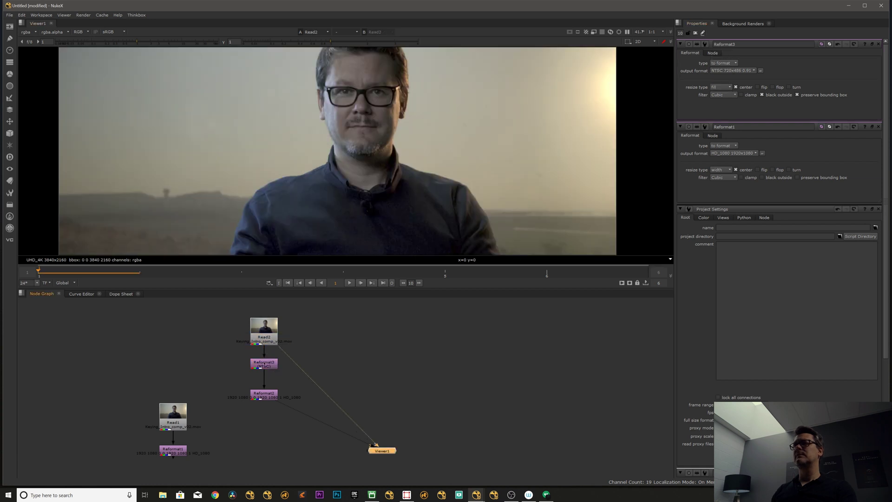
click(266, 364)
key(1)
- Insert a Crop node between the NTSC Reformat and the HD_1080 Reformat
click(263, 393)
click(264, 364)
key(Tab)
text(cr)
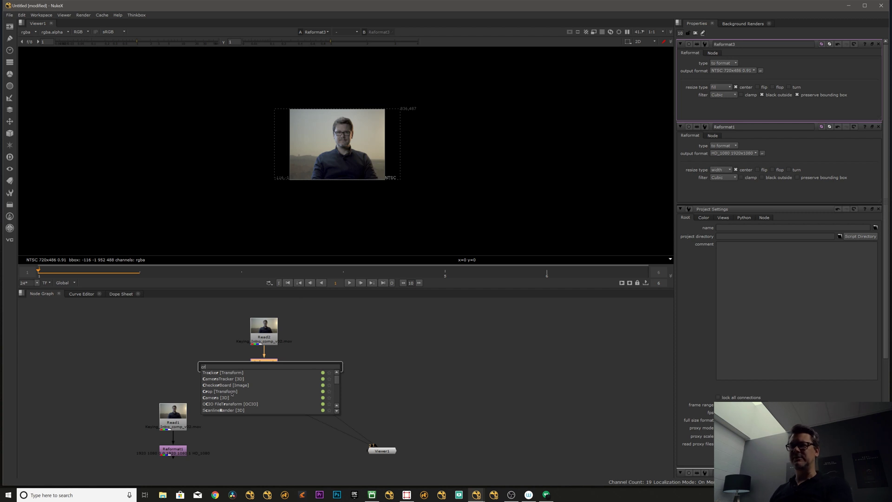
text(op)
click(216, 375)
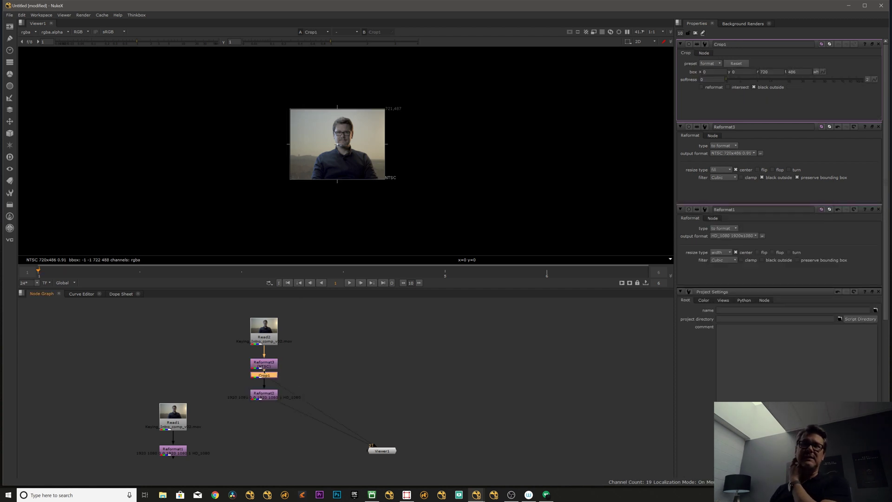
- Show the output of the HD_1080 Reformat below the Crop node in the viewer and close all open node properties
click(269, 396)
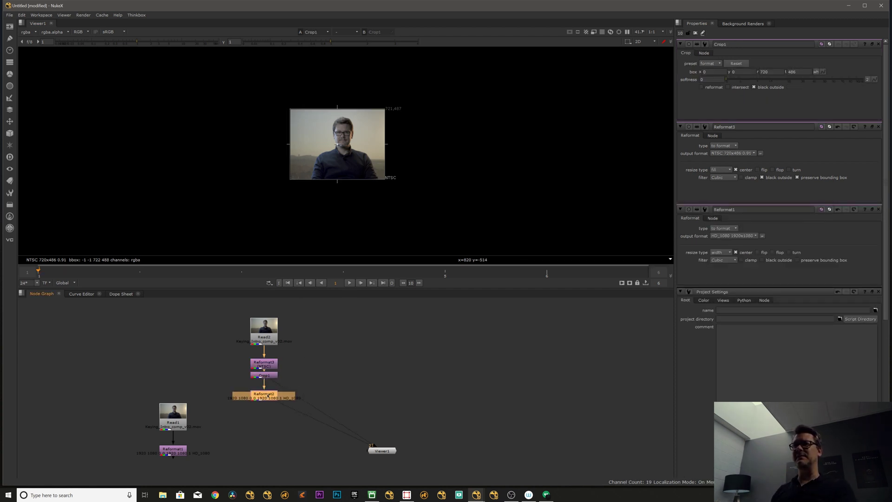
key(1)
scroll(480, 120, down, 2)
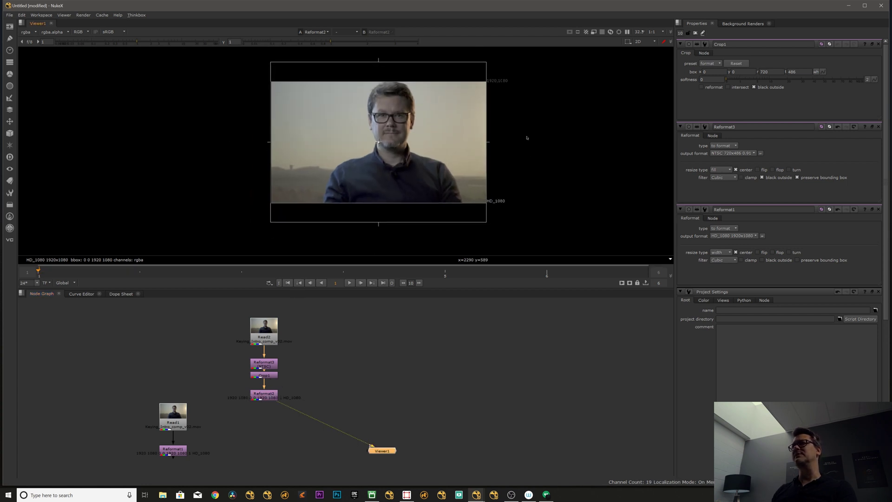
click(695, 33)
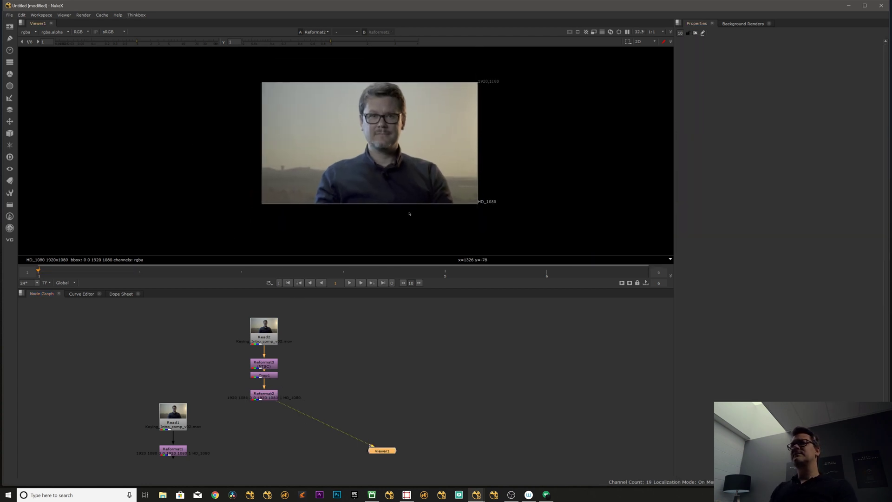
middle_drag(410, 214, 401, 211)
- View the Crop node's output at 100%, and examine the image quality of the HD_1080 Reformat output that follows it
click(333, 368)
key(1)
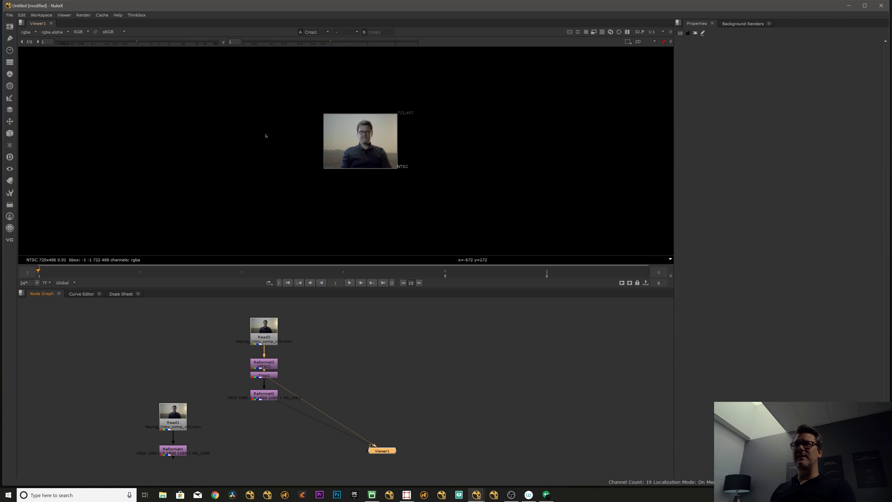
key(ctrl+1)
click(270, 398)
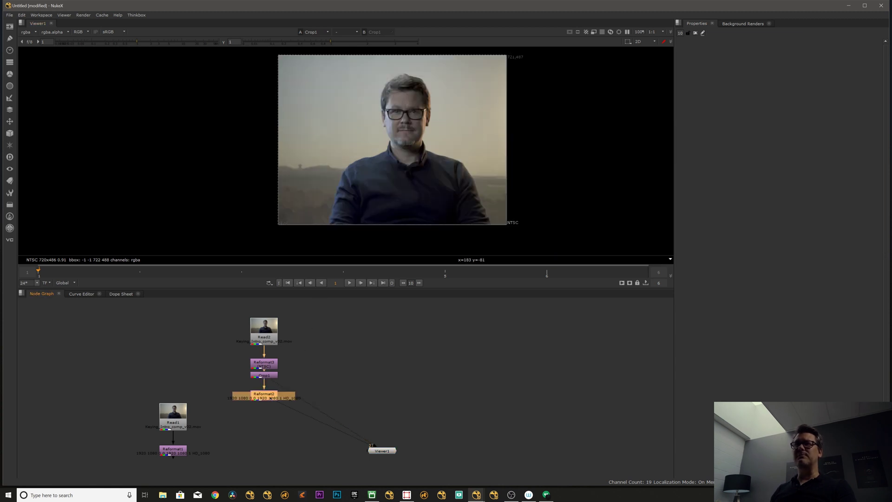
key(1)
scroll(295, 169, down, 5)
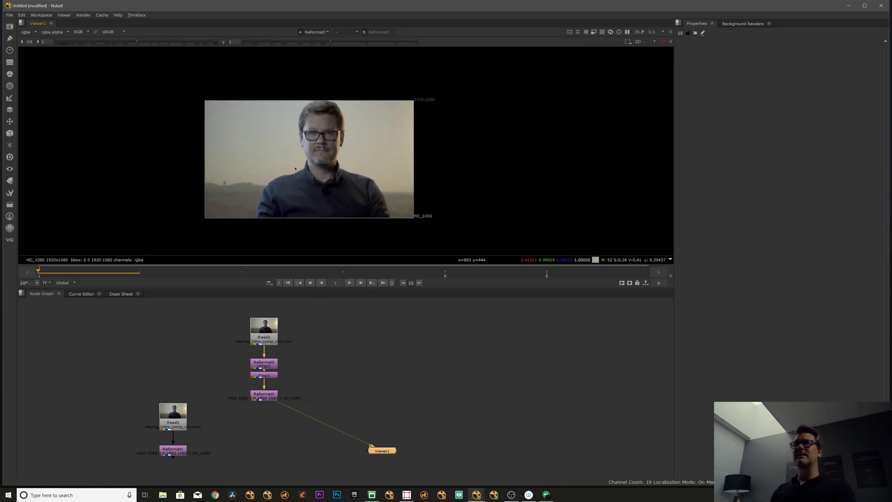
scroll(322, 138, up, 6)
scroll(316, 102, down, 4)
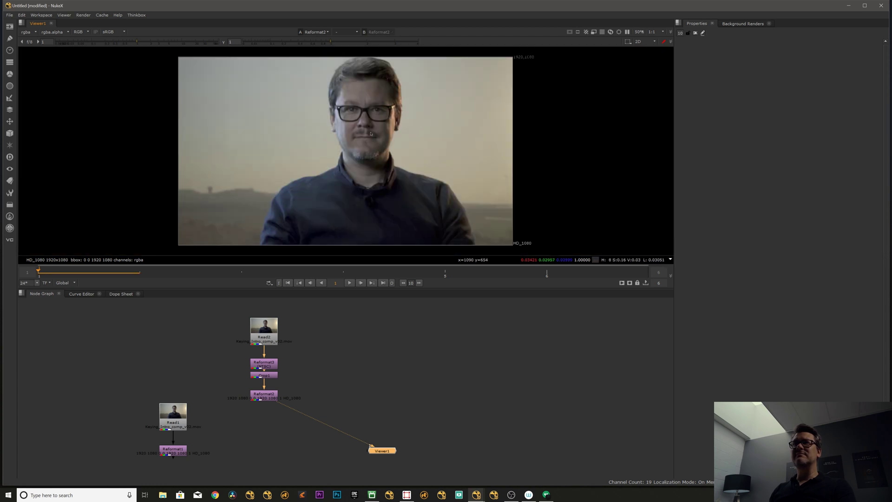
drag(351, 136, 354, 135)
scroll(359, 132, down, 2)
middle_drag(359, 132, 334, 132)
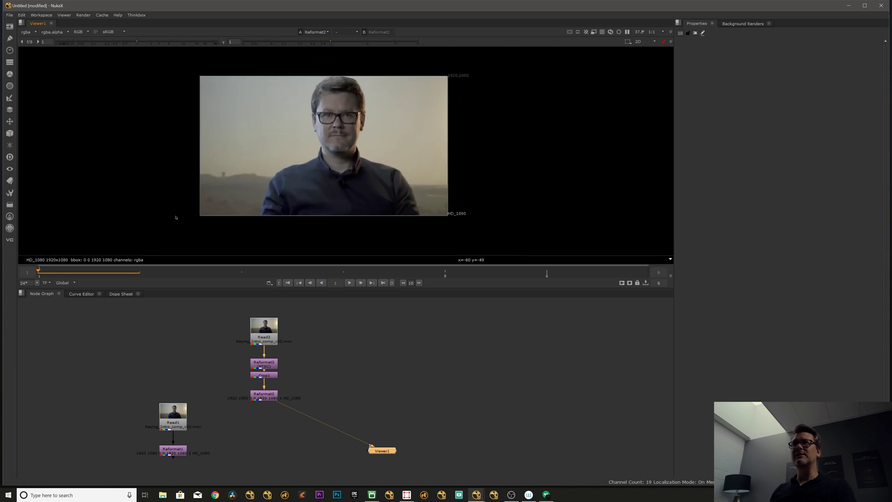
- Enable preserve bounding box on the HD_1080 Reformat below the Crop node and inspect the area outside the frame
click(361, 349)
double_click(273, 398)
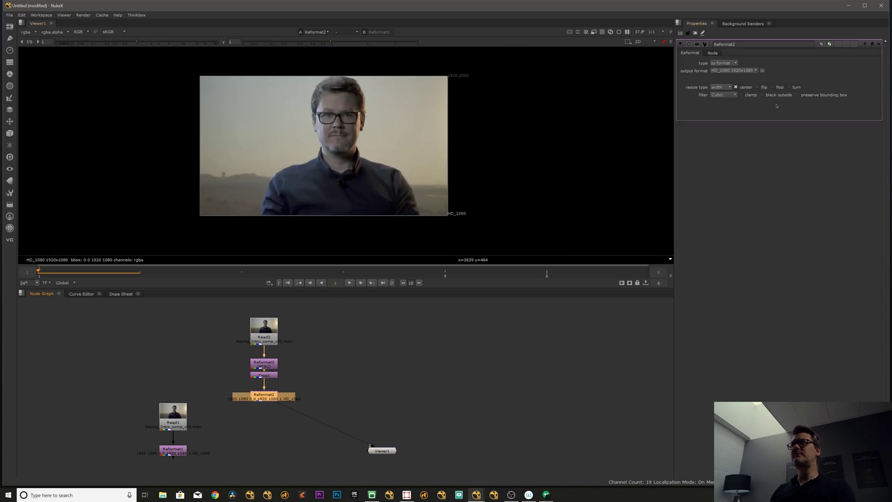
click(797, 95)
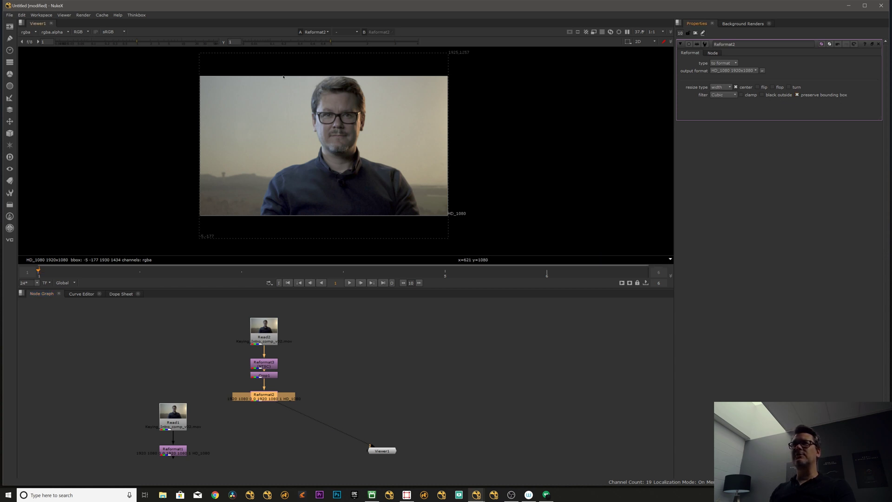
middle_drag(284, 76, 288, 90)
scroll(288, 89, up, 2)
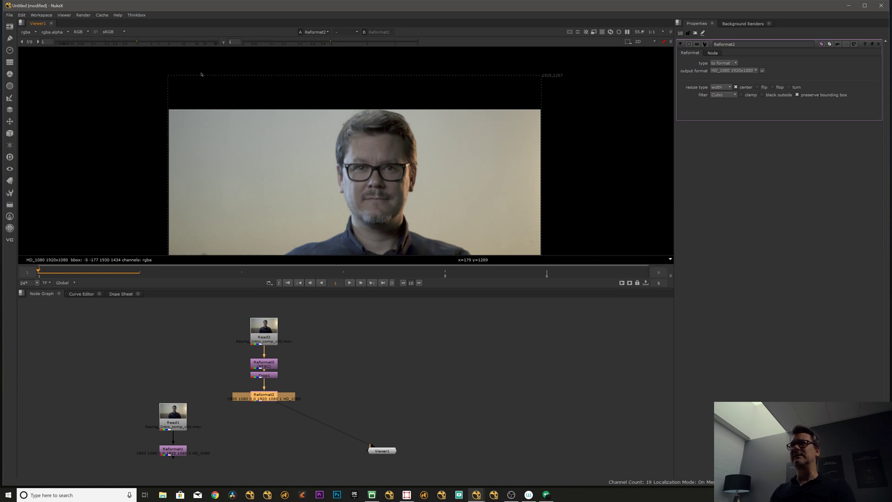
middle_drag(469, 154, 461, 159)
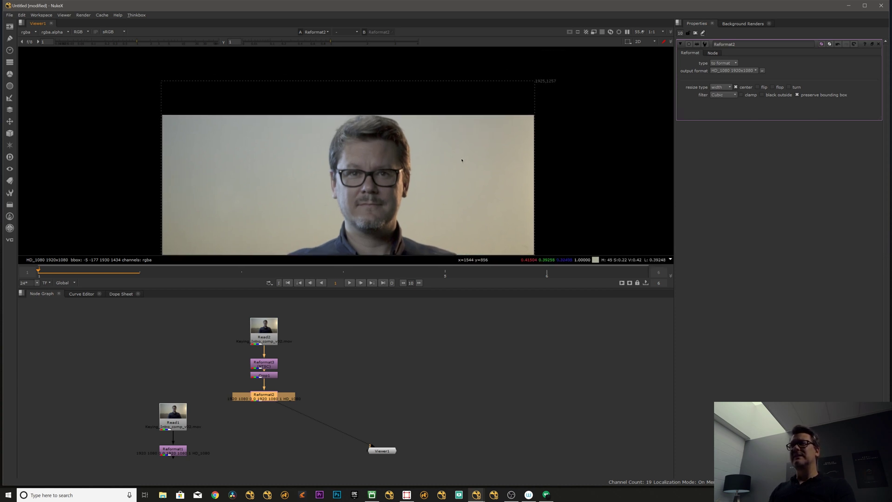
scroll(363, 125, down, 2)
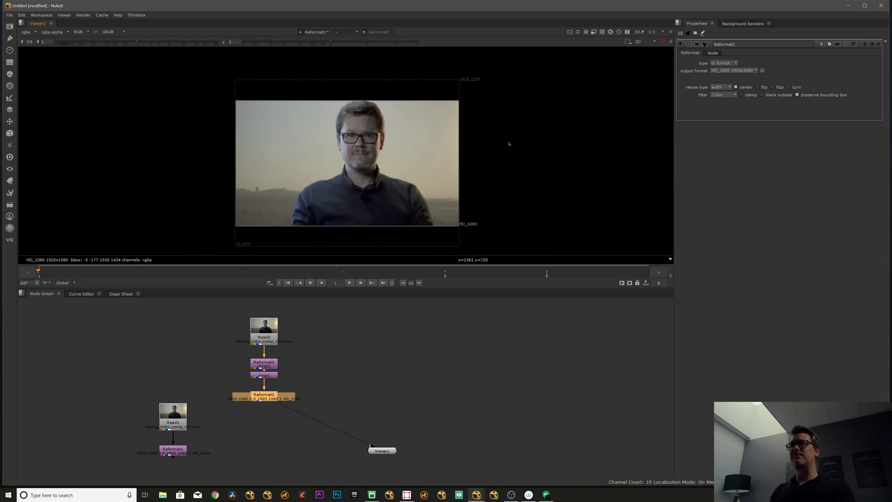
- Set the HD_1080 Reformat's resize type to height and compare its output with the Crop node's in the viewer
click(725, 87)
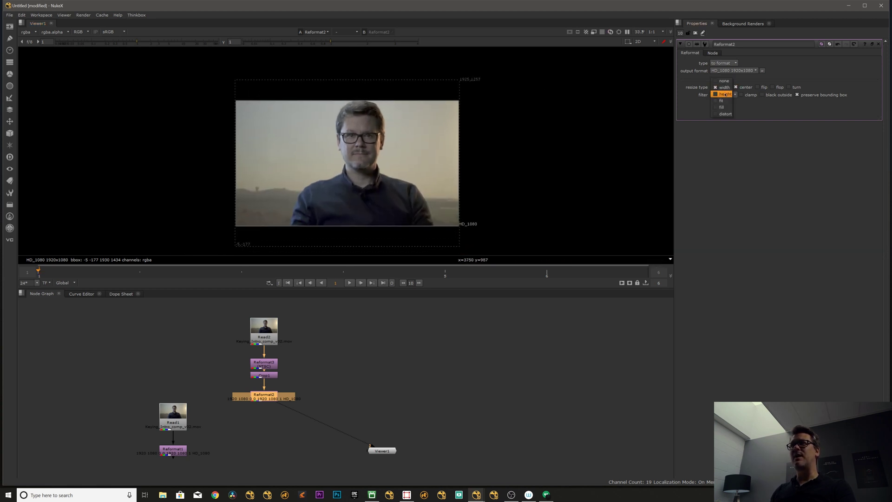
click(724, 94)
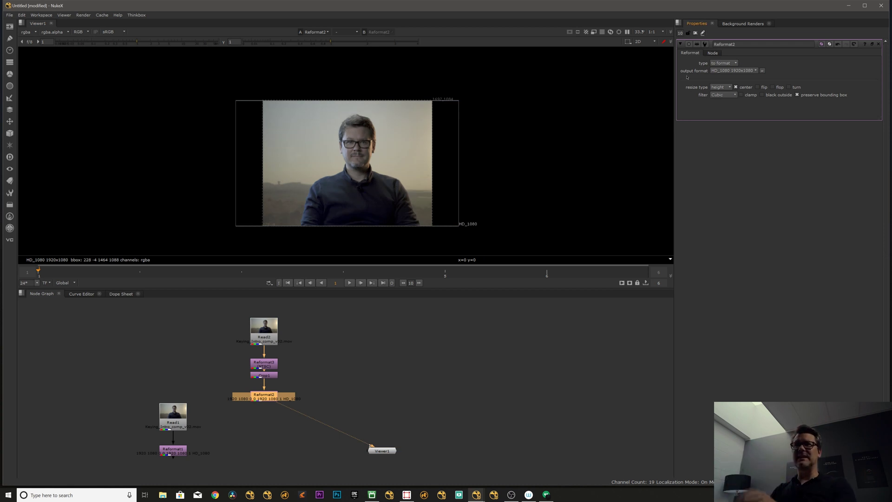
click(319, 358)
drag(267, 343, 268, 348)
double_click(266, 375)
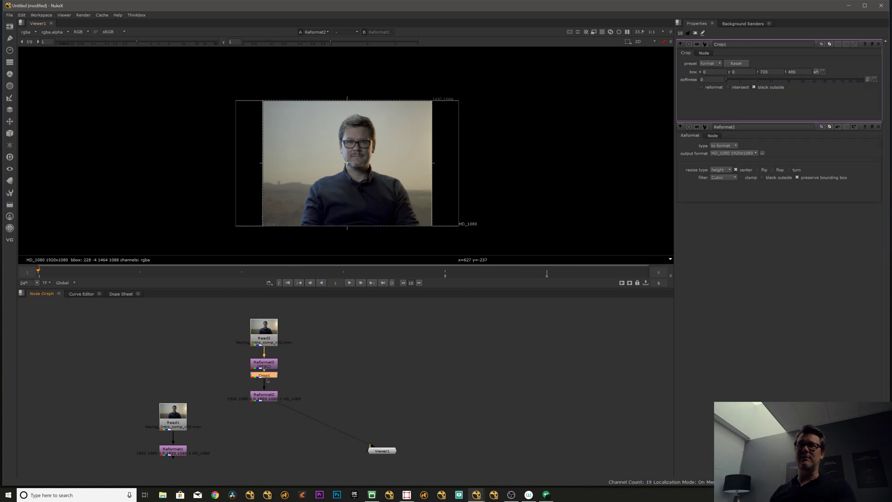
key(1)
drag(269, 393, 268, 390)
key(1)
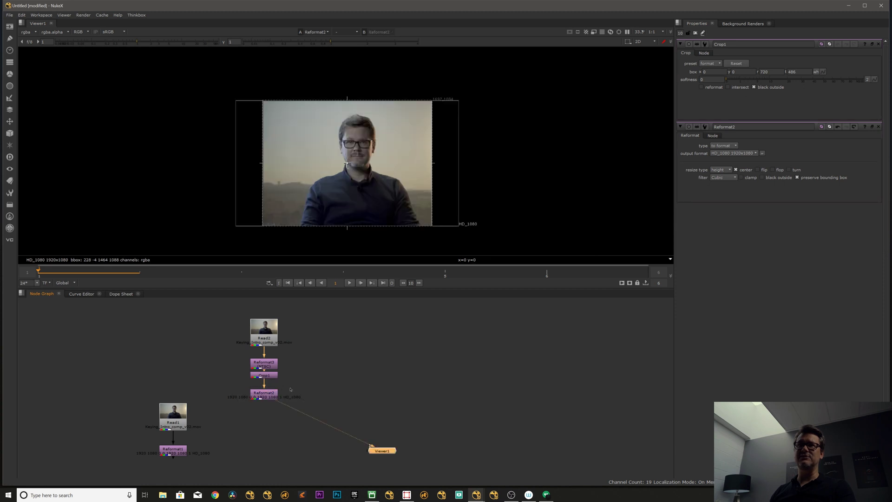
middle_drag(389, 179, 394, 173)
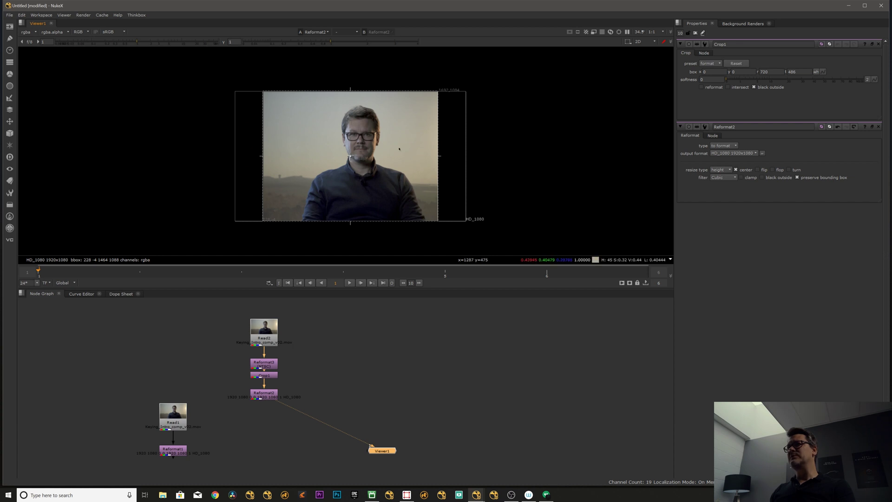
click(710, 63)
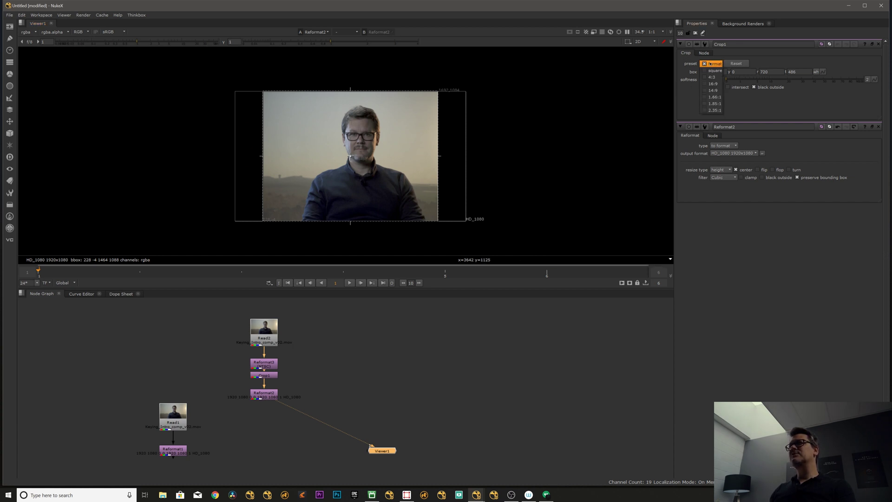
click(688, 65)
click(493, 326)
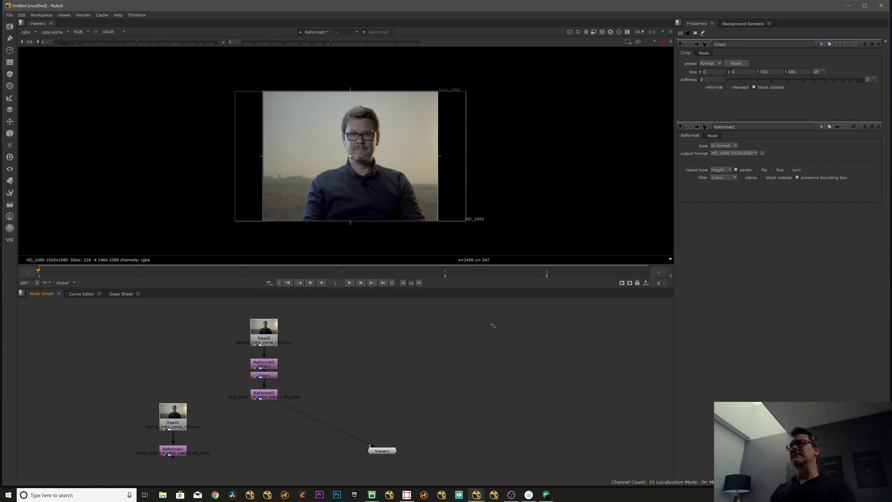
- Try the fit and distort resize types on the HD_1080 Reformat below the Crop node
double_click(273, 393)
click(719, 87)
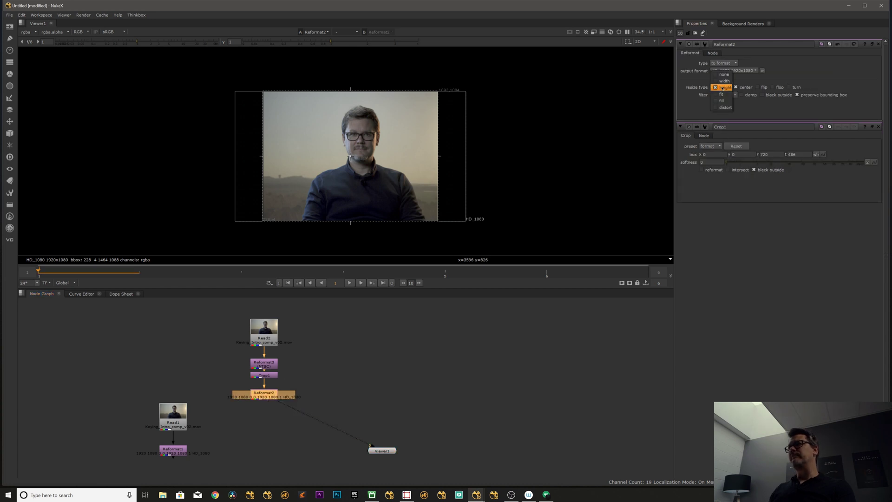
click(720, 81)
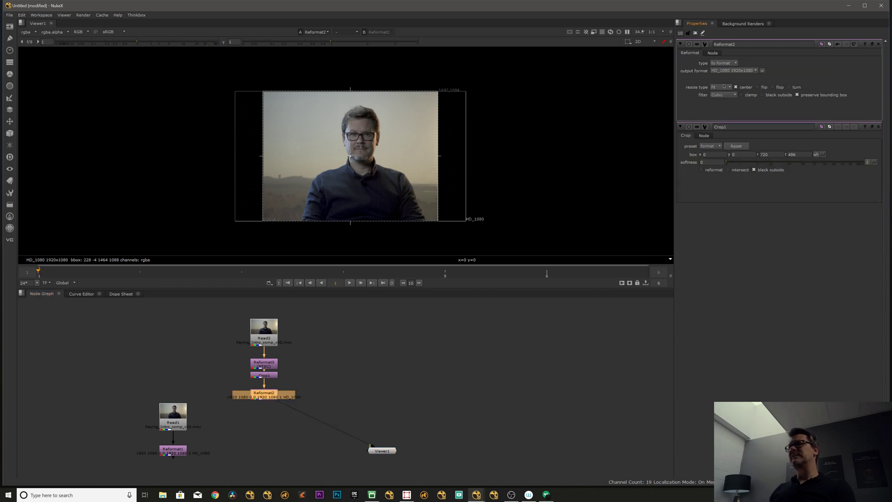
click(723, 87)
click(721, 103)
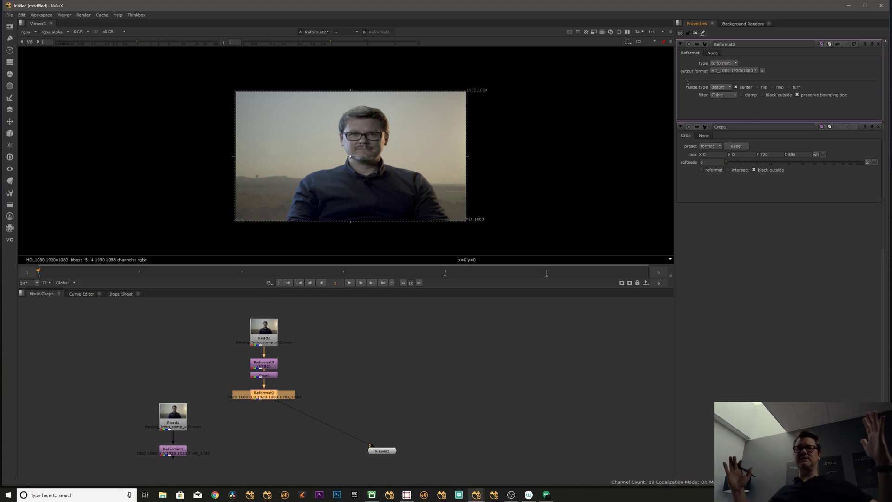
- Disable and re-enable the HD_1080 Reformat node below the Crop node
click(249, 353)
click(265, 393)
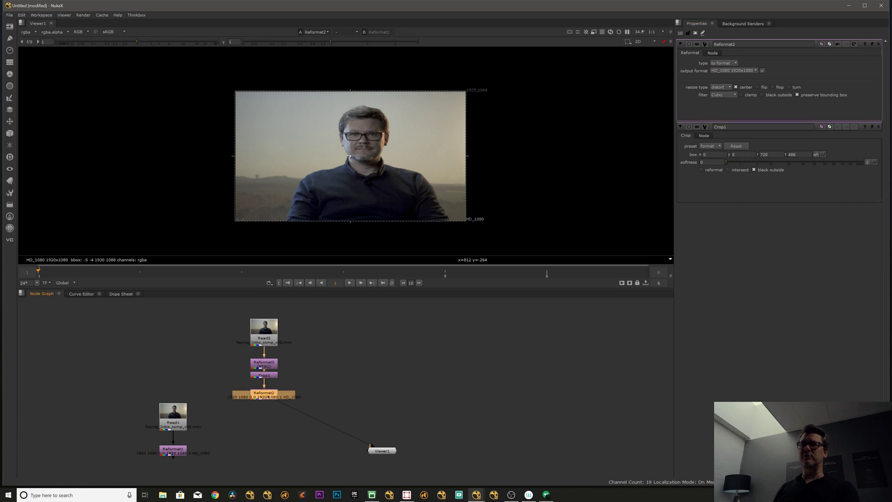
key(d)
key(d)
click(312, 385)
scroll(313, 404, up, 2)
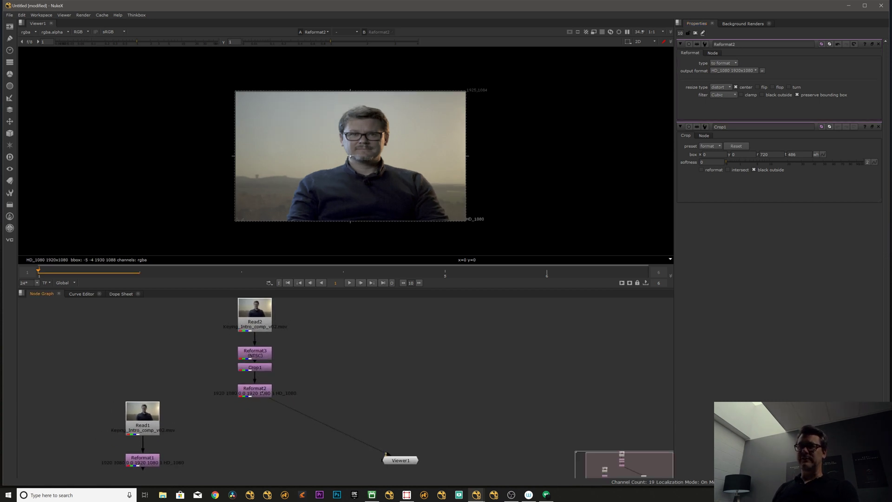
- Nudge the HD_1080 Reformat node below the Crop node and set its resize type to height
click(259, 394)
drag(258, 395, 268, 393)
click(301, 395)
click(272, 392)
click(720, 87)
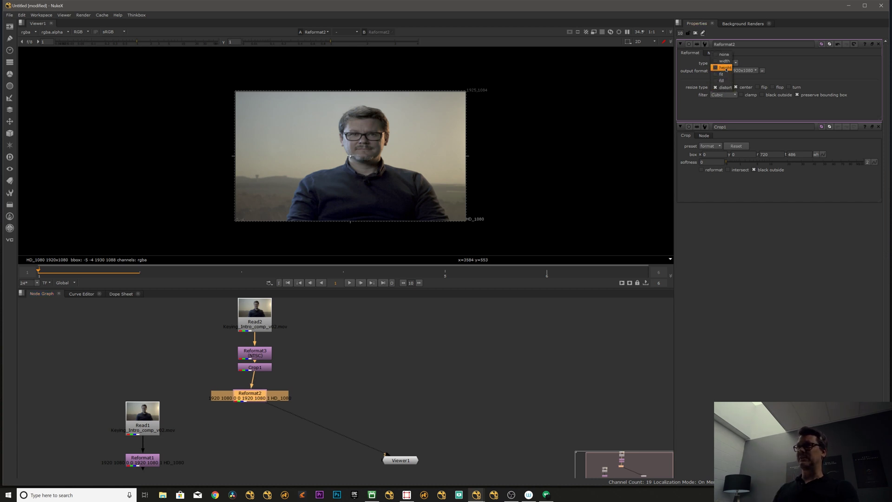
click(725, 68)
click(310, 365)
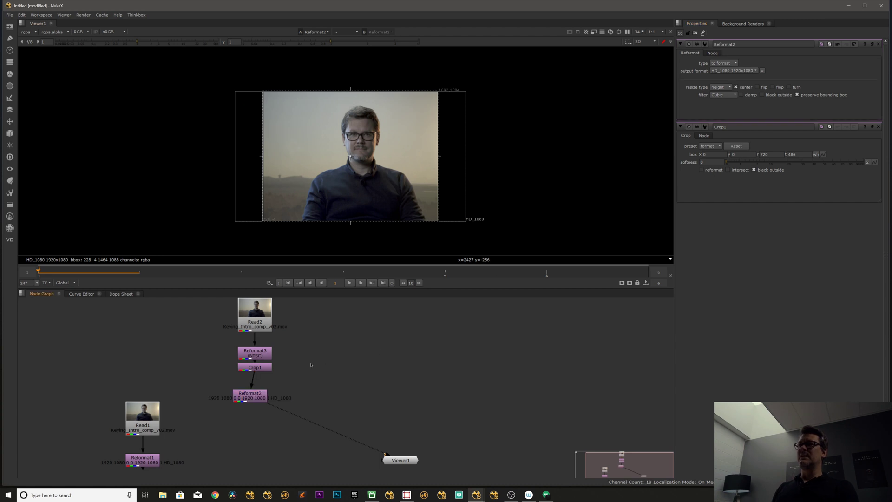
drag(250, 398, 254, 400)
scroll(263, 338, down, 3)
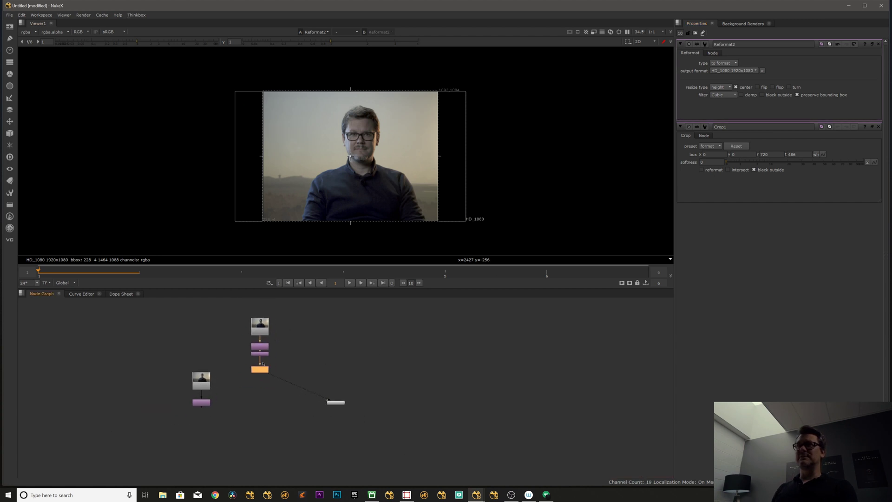
- Connect Reformat1 under the Read1 clip to viewer input 1 and Reformat2 below the Crop node to viewer input 2
click(260, 356)
key(f)
middle_drag(310, 381, 278, 373)
click(298, 367)
click(298, 389)
key(1)
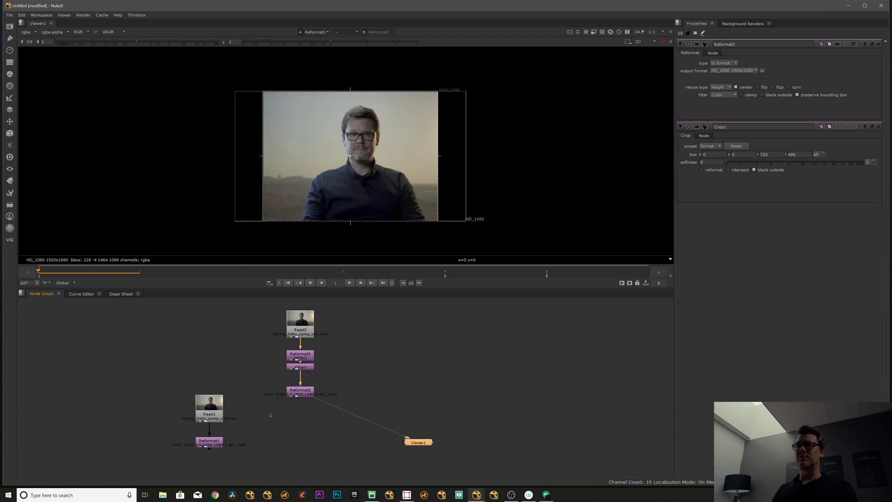
middle_drag(259, 429, 245, 406)
click(284, 369)
key(2)
click(198, 419)
key(1)
click(285, 370)
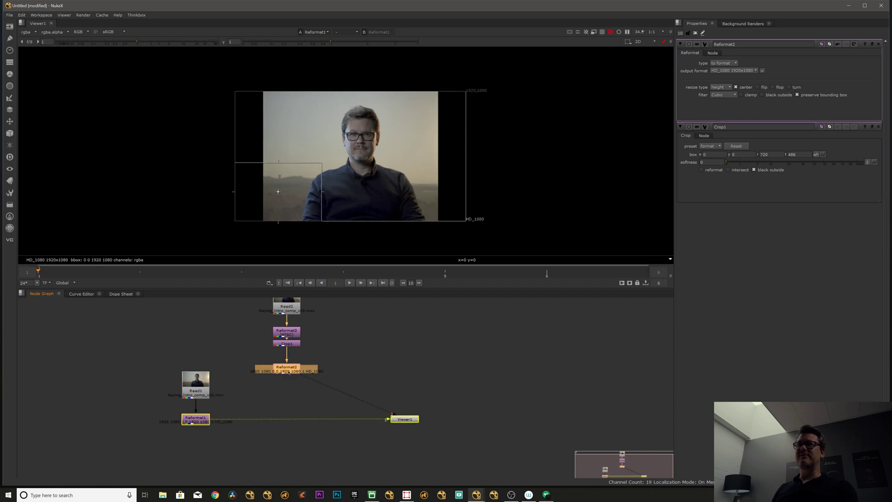
- Compare the outputs of Reformat1 and Reformat2 by switching repeatedly between viewer inputs 1 and 2
key(2)
key(1)
key(2)
key(1)
key(2)
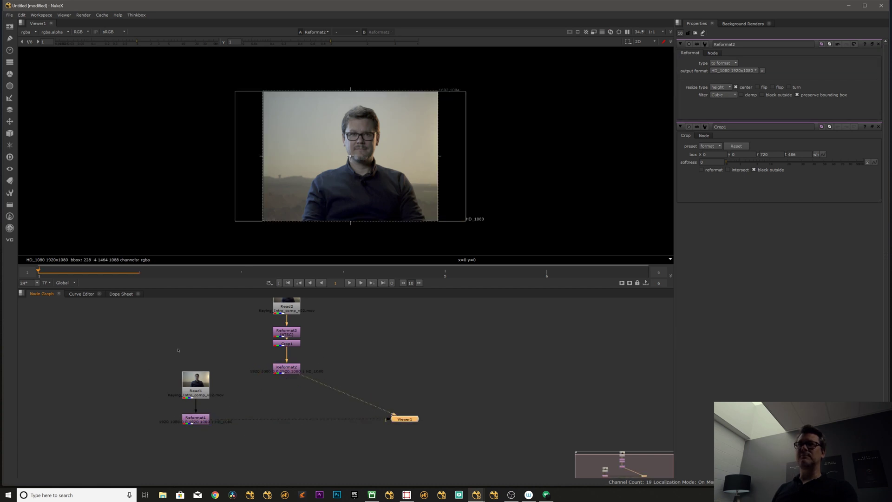
key(1)
key(2)
key(1)
key(2)
key(1)
key(2)
key(1)
middle_drag(261, 410, 231, 391)
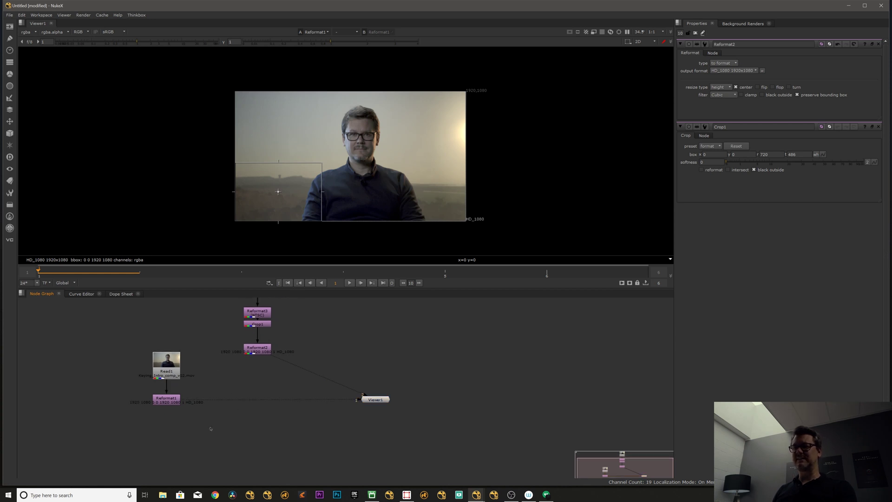
- Add a Merge node with Reformat1 as input A and the Crop node as input B, and view the Crop node's output
key(m)
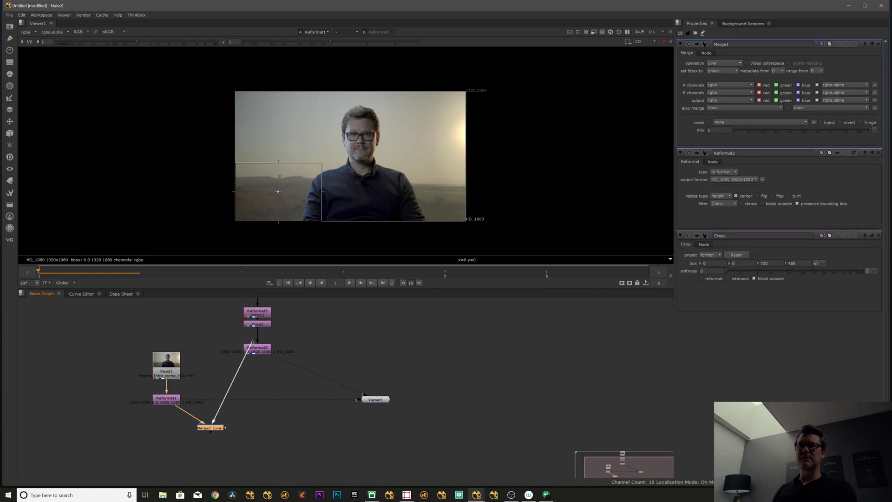
drag(252, 341, 246, 355)
middle_drag(252, 341, 248, 368)
drag(247, 356, 248, 353)
click(249, 351)
key(1)
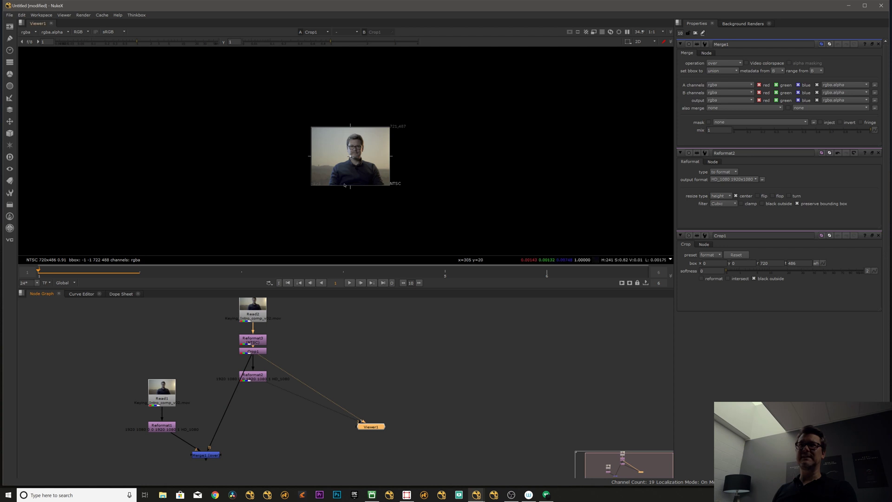
- Close all node properties and spread out the graph, lining up Reformat1 with the Merge and moving Reformat2 away from the Crop-to-Merge connection
click(695, 34)
middle_drag(344, 370, 351, 346)
drag(134, 353, 189, 411)
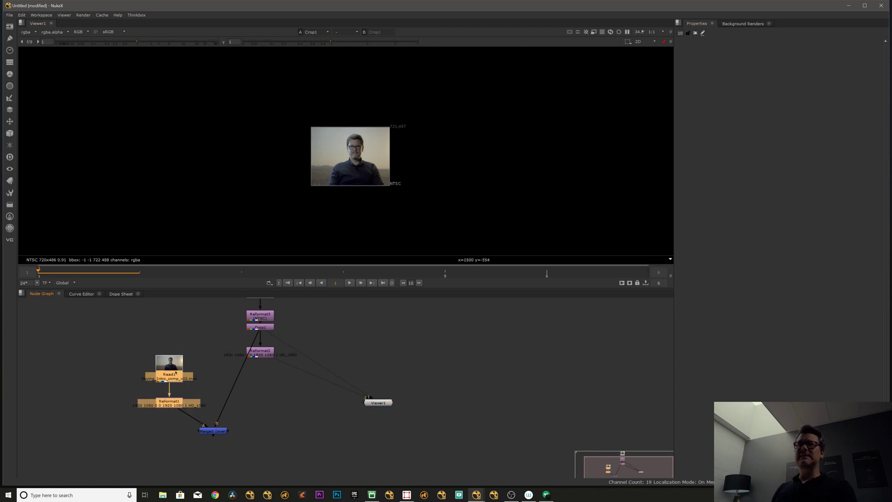
drag(169, 367, 125, 395)
drag(213, 431, 198, 430)
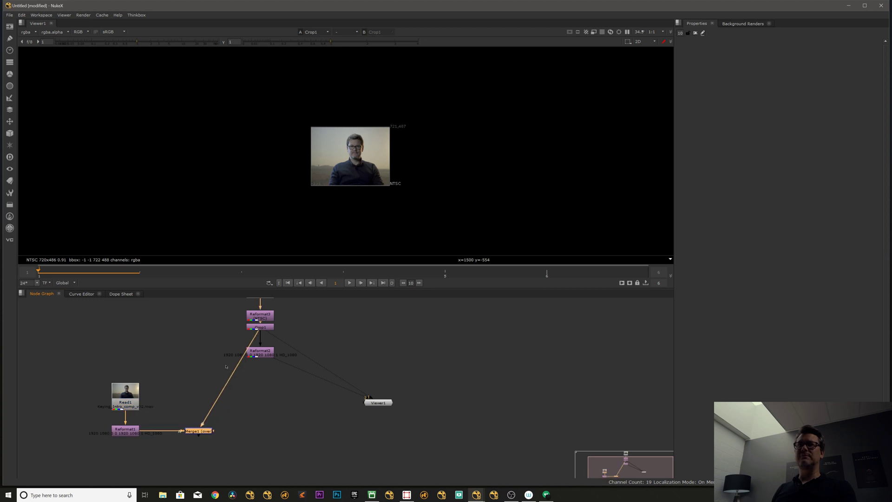
drag(262, 354, 355, 330)
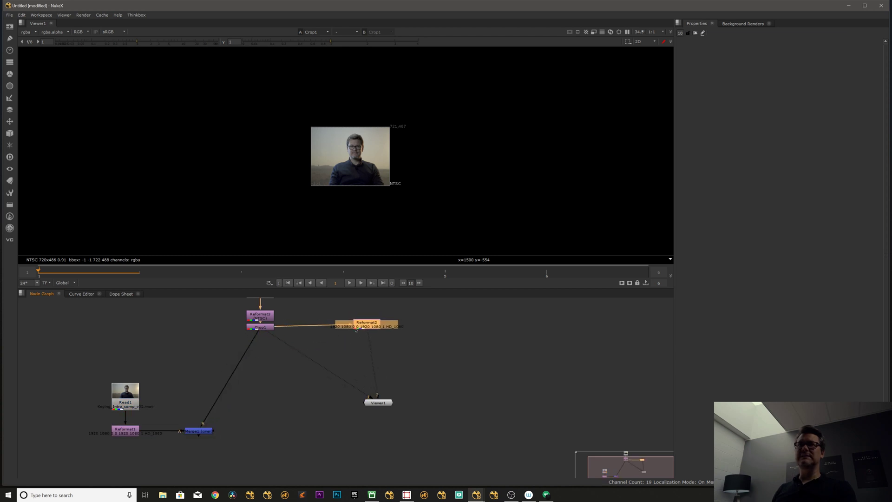
- View the Merge node's output on viewer input 1 to examine its format and bounding box
click(204, 431)
key(1)
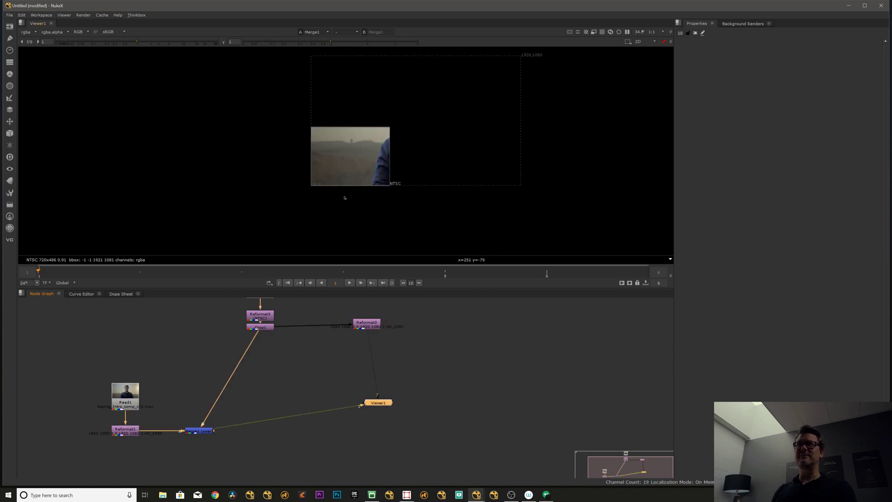
middle_drag(344, 198, 245, 219)
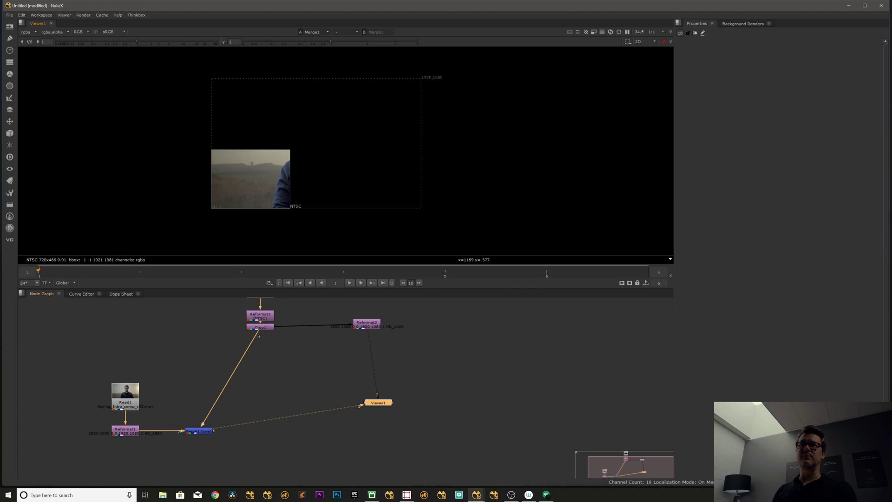
- Insert Reformat2 into the connection between the Crop node and the Merge, and fit the merged image in the viewer
drag(258, 334, 370, 325)
drag(371, 325, 264, 350)
alt+middle_drag(259, 180, 304, 172)
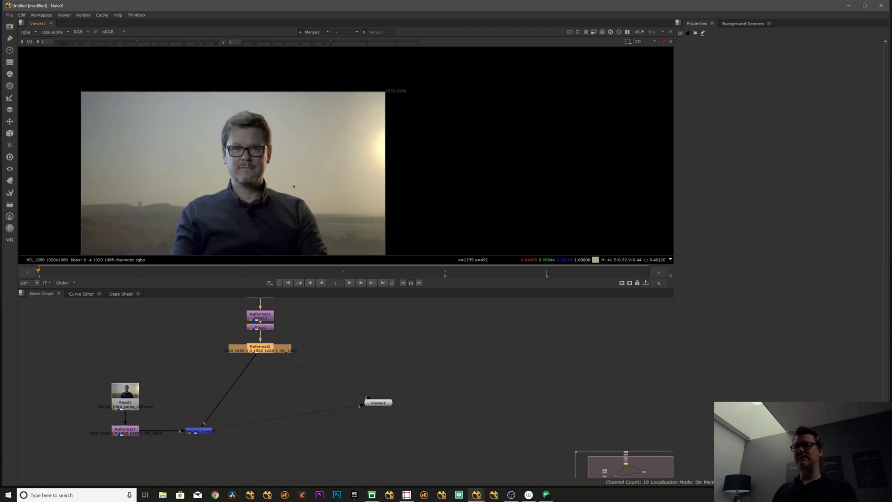
key(f)
- Align the Merge node directly below Reformat2 and place the Viewer node level with it
drag(200, 431, 240, 431)
click(170, 368)
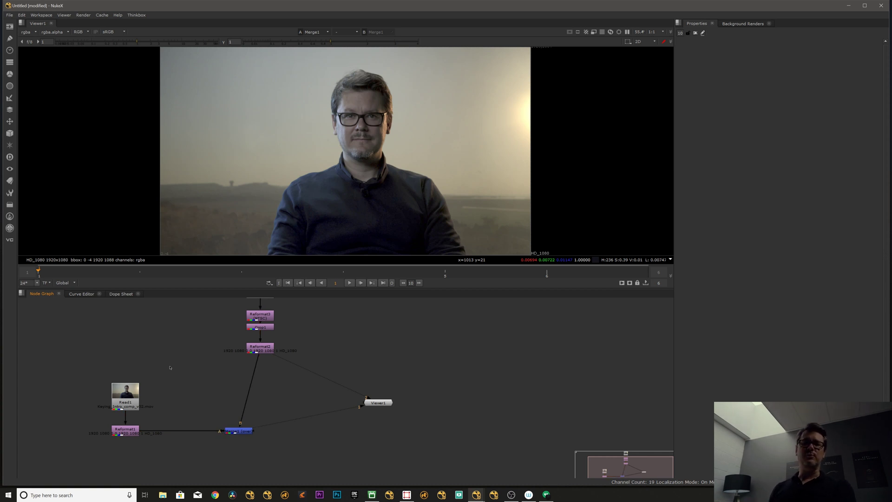
drag(249, 433, 275, 421)
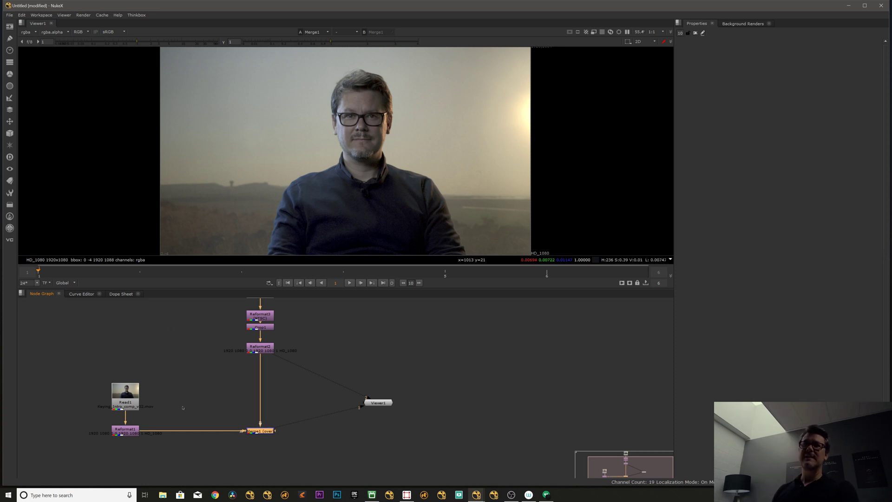
drag(378, 402, 380, 431)
click(370, 381)
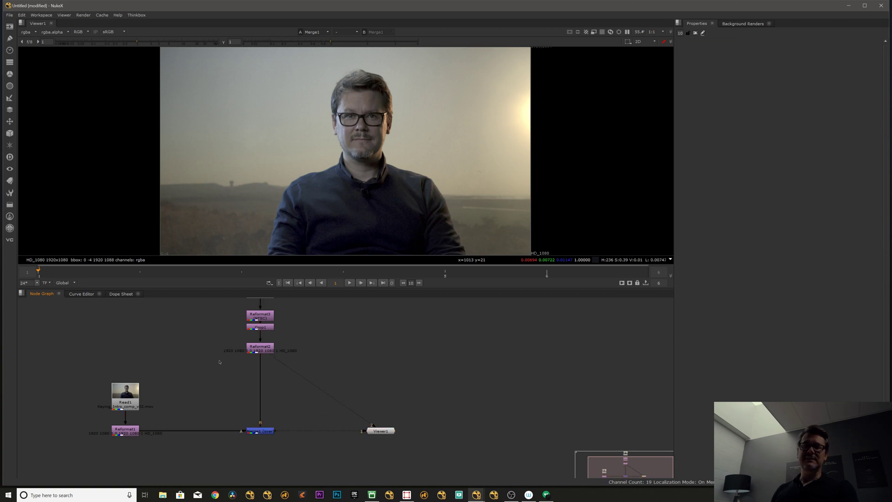